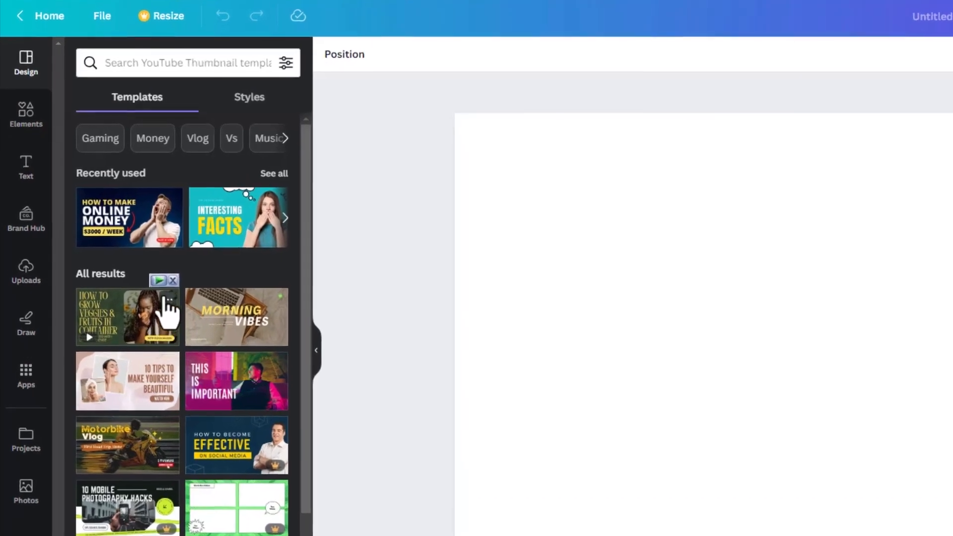
# Step: Browse the ready-made YouTube thumbnail templates
pyautogui.scroll(-20, 270, 347)
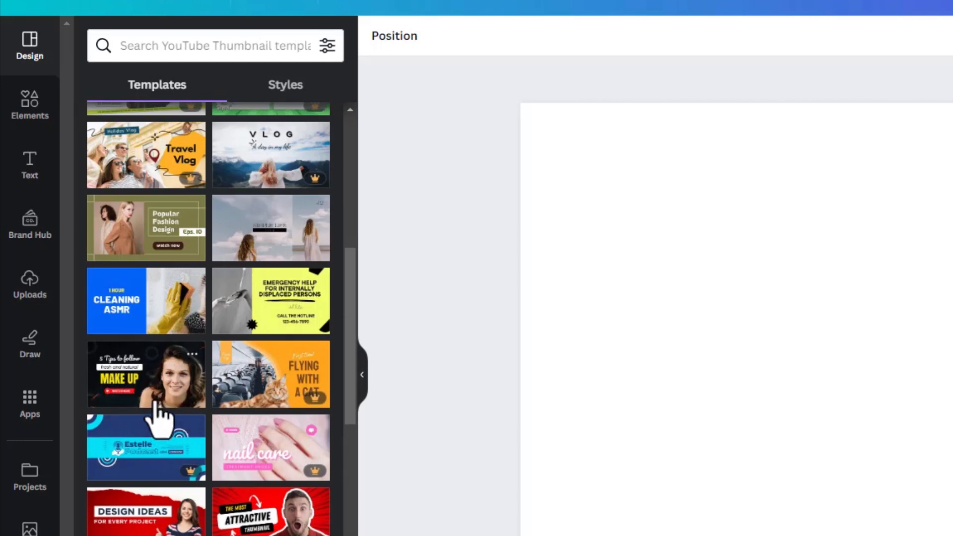
pyautogui.scroll(-5, 164, 424)
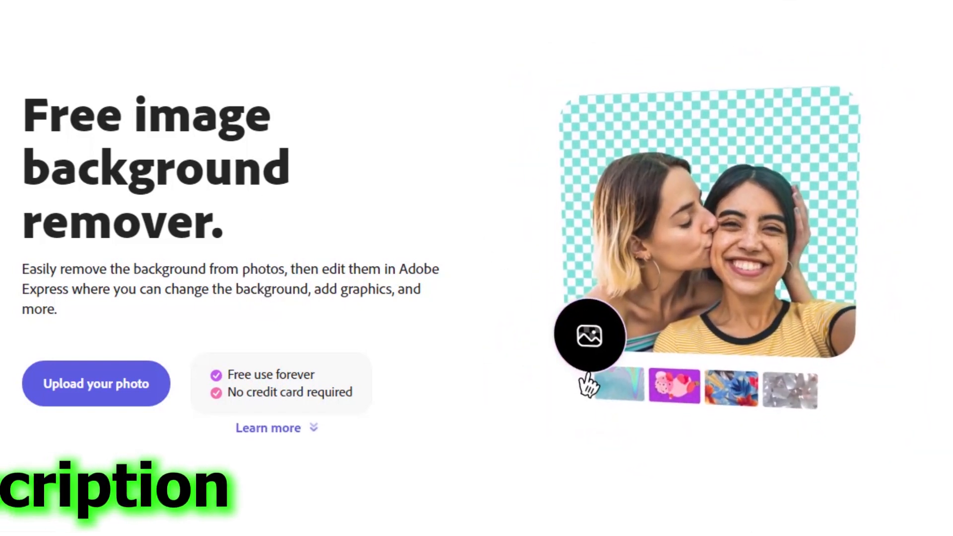
# Step: Open Adobe's free image background remover and upload the photo IMG_20230814_141205 from the 69-CreateThumbnailUsingCanva folder
pyautogui.rightClick(570, 0)
pyautogui.click(566, 1)
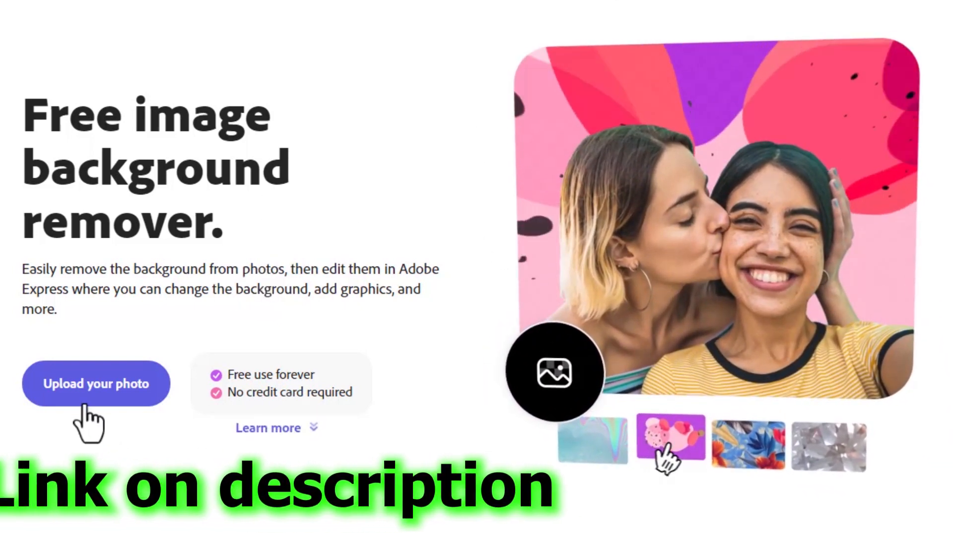
pyautogui.click(82, 400)
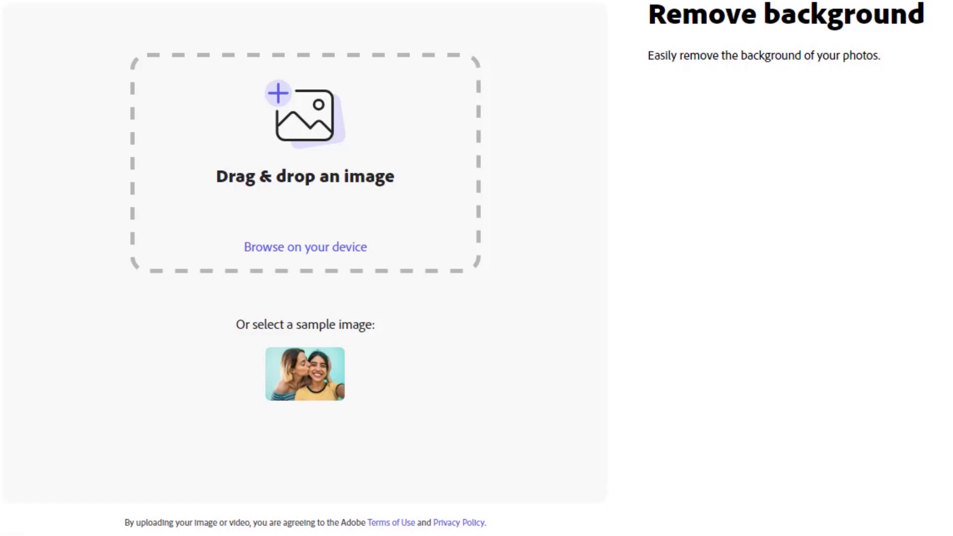
pyautogui.hotkey('alt', 'Tab')
pyautogui.moveTo(301, 1); pyautogui.dragTo(629, 136)
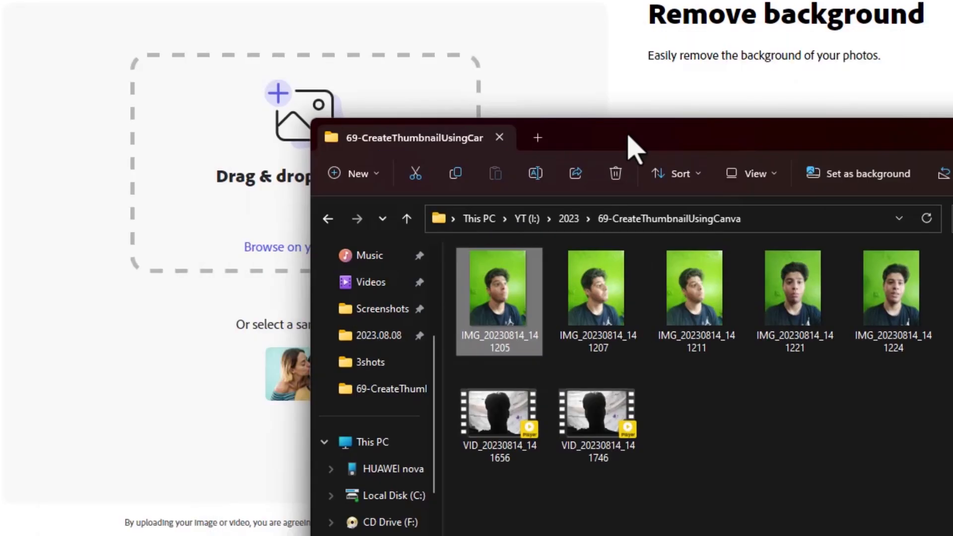
pyautogui.moveTo(502, 308); pyautogui.dragTo(219, 170)
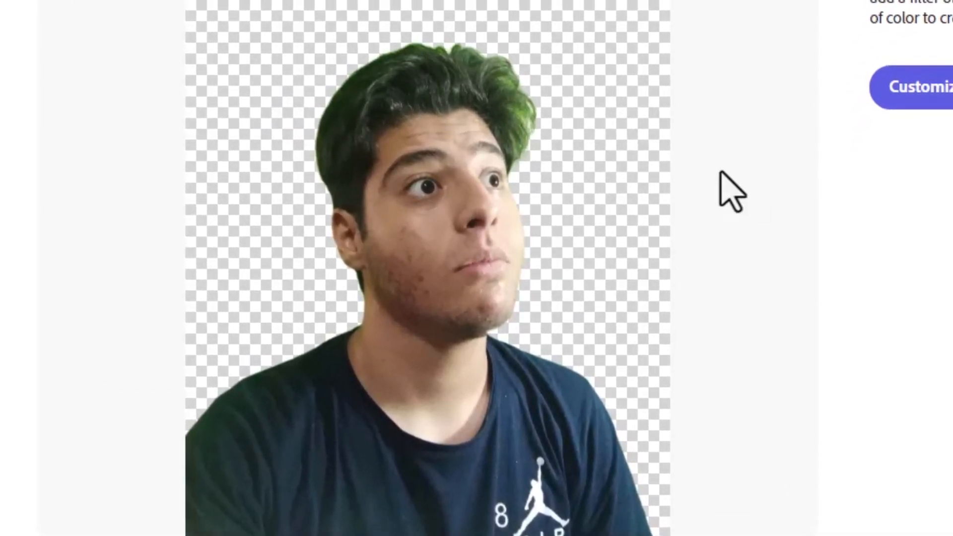
# Step: Continue to customize the cutout photo, signing in with a Google account and accepting the updated Terms of Use
pyautogui.click(916, 87)
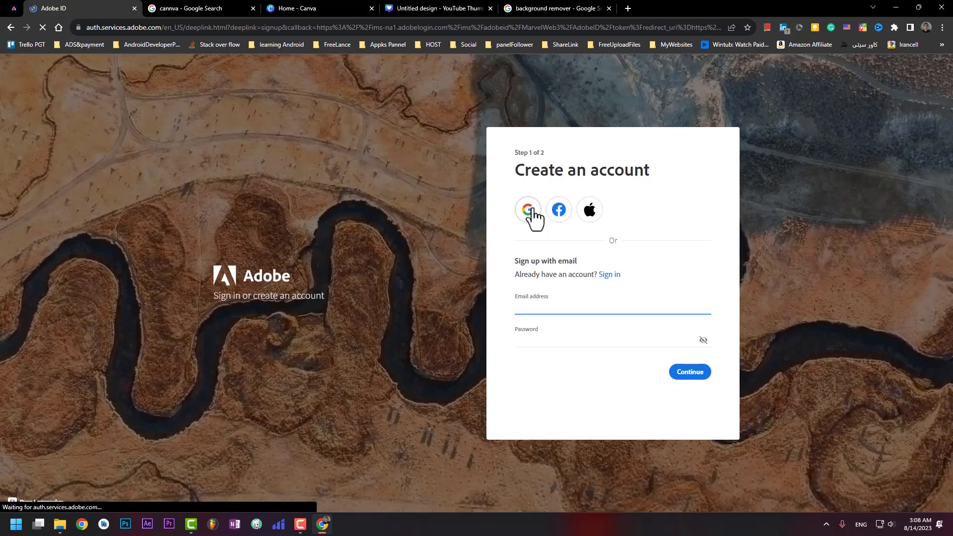
pyautogui.click(532, 211)
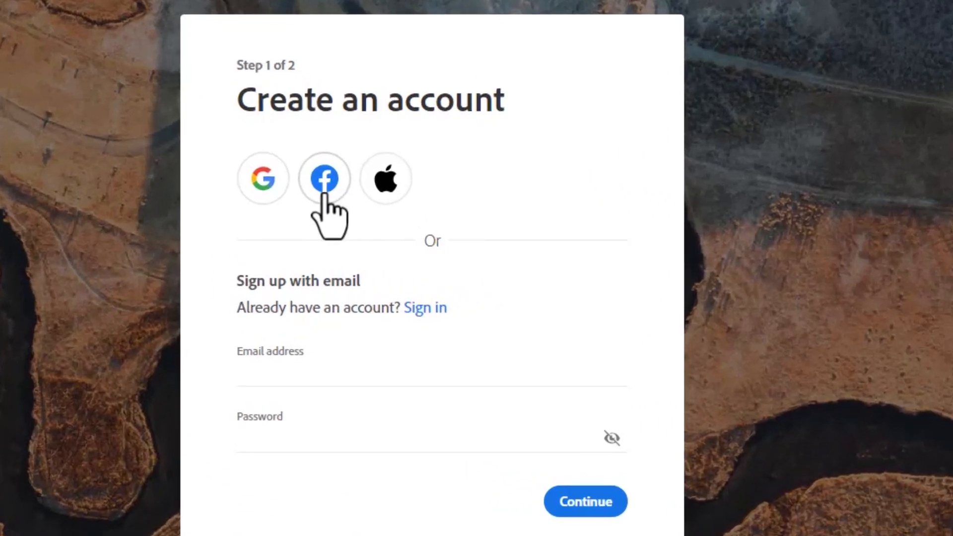
pyautogui.click(258, 185)
pyautogui.click(433, 259)
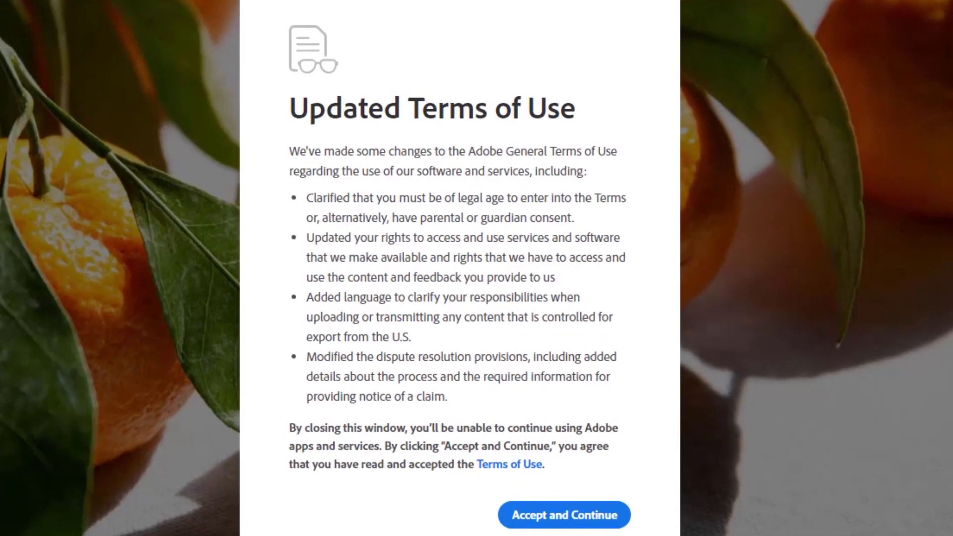
pyautogui.click(548, 519)
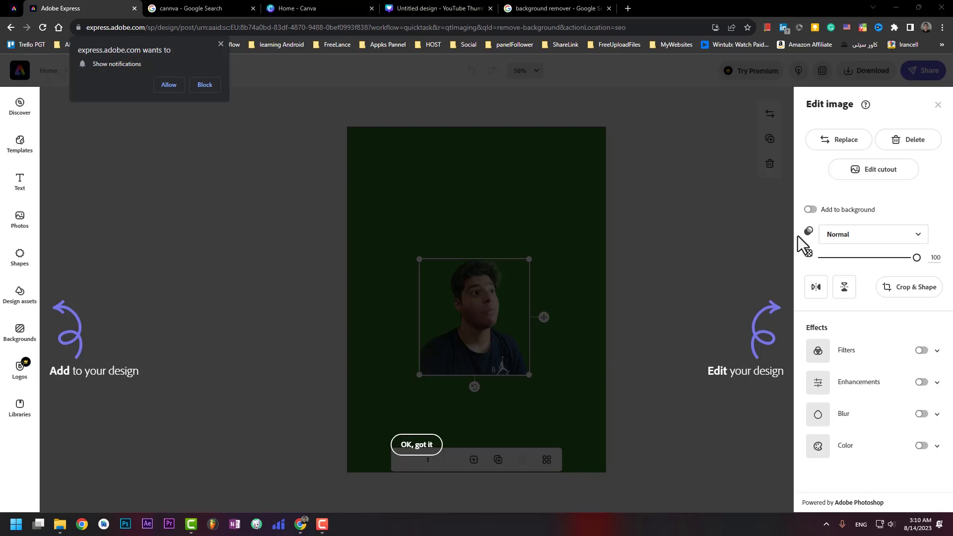
# Step: Dismiss the editor's introductory tips and select the cutout photo on the green canvas
pyautogui.click(421, 446)
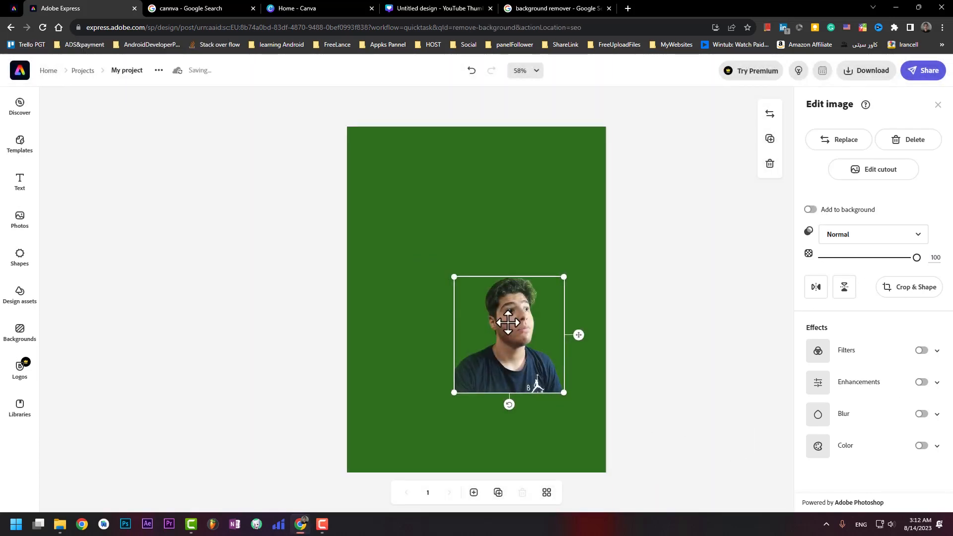
pyautogui.click(686, 297)
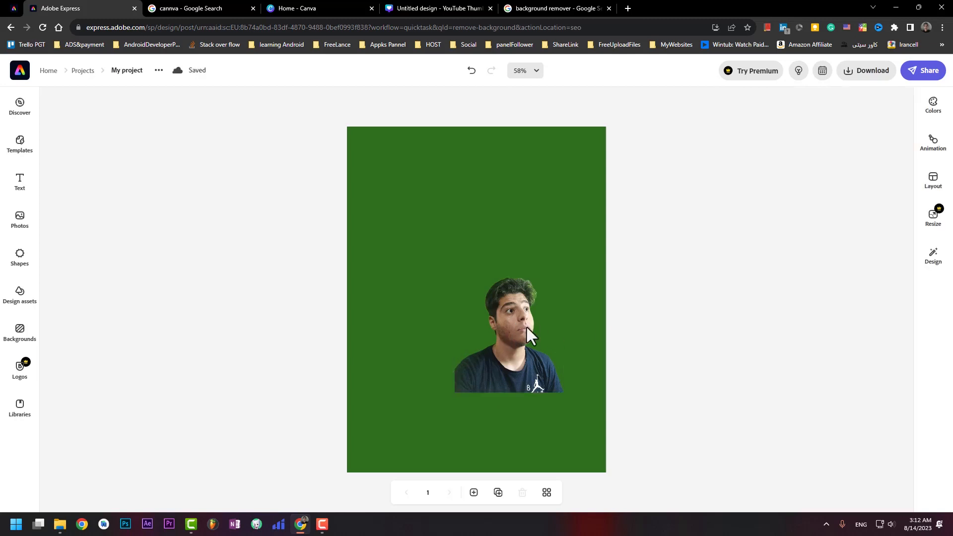
pyautogui.click(525, 324)
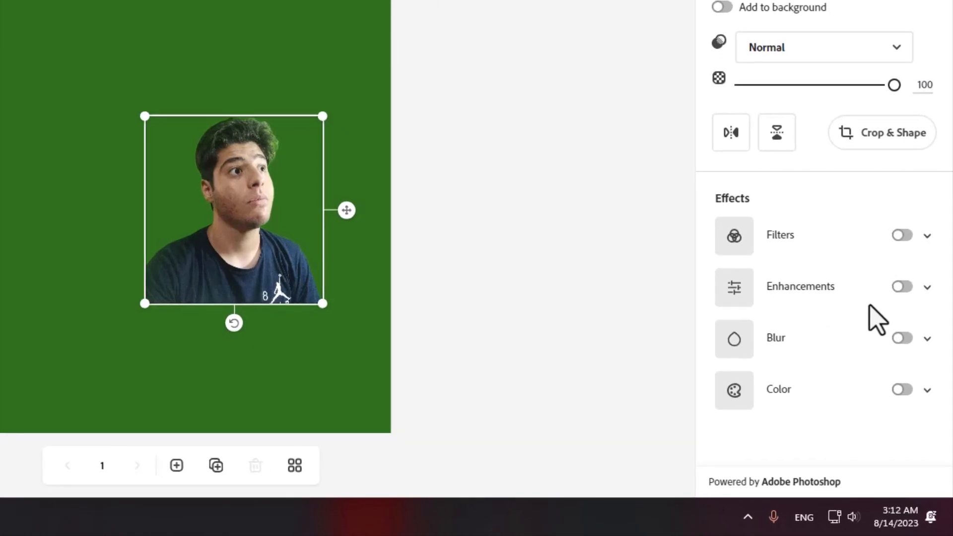
# Step: Try the Filters and Enhancements effects on the cutout photo, turning each one off again
pyautogui.click(903, 236)
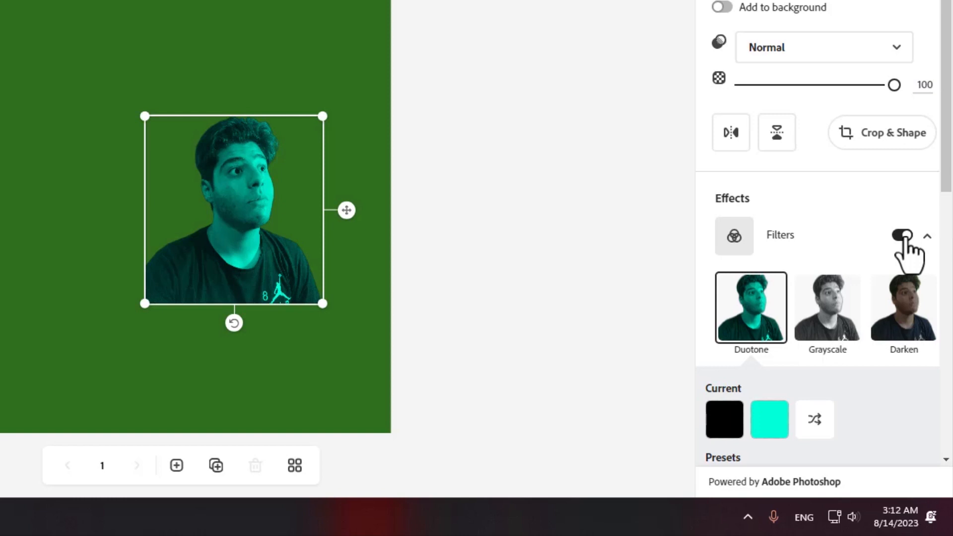
pyautogui.click(903, 236)
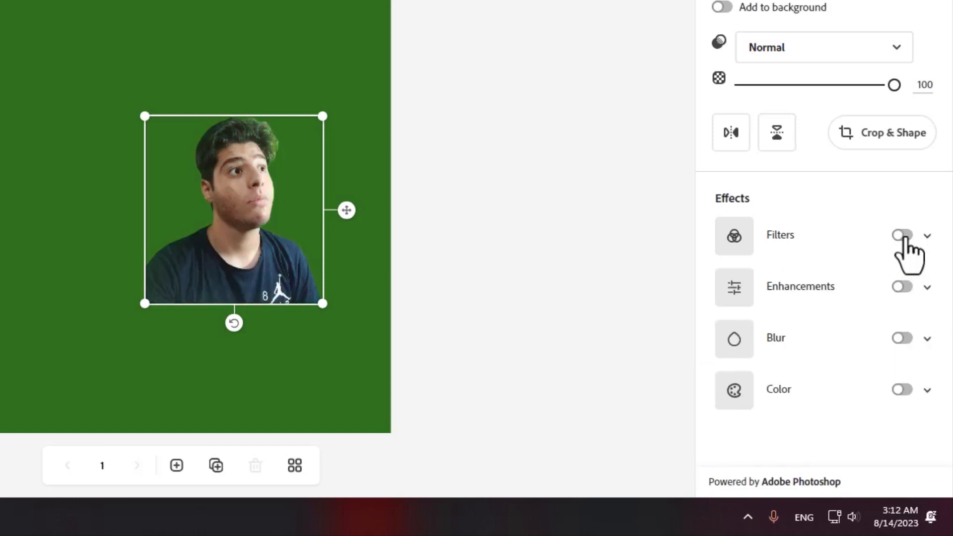
pyautogui.click(902, 287)
pyautogui.scroll(-2, 844, 320)
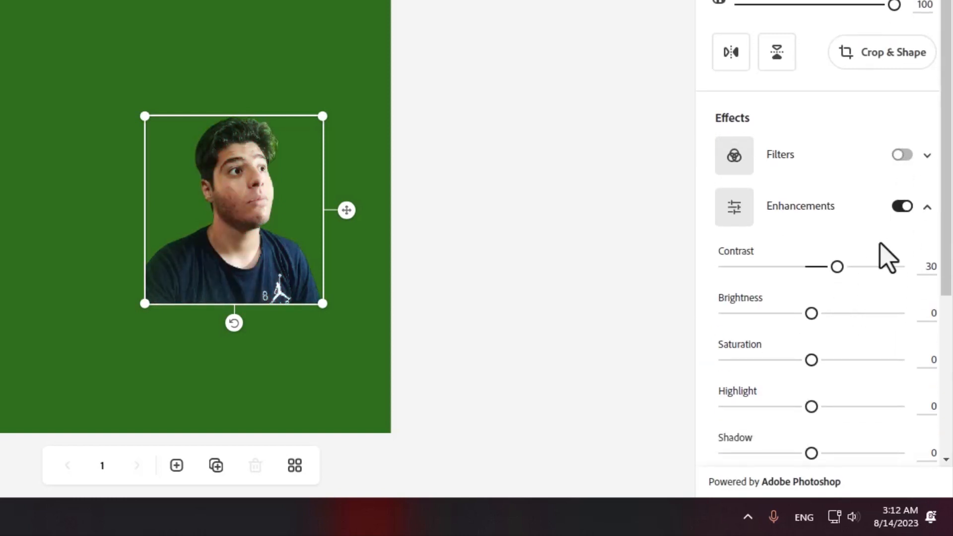
pyautogui.click(901, 207)
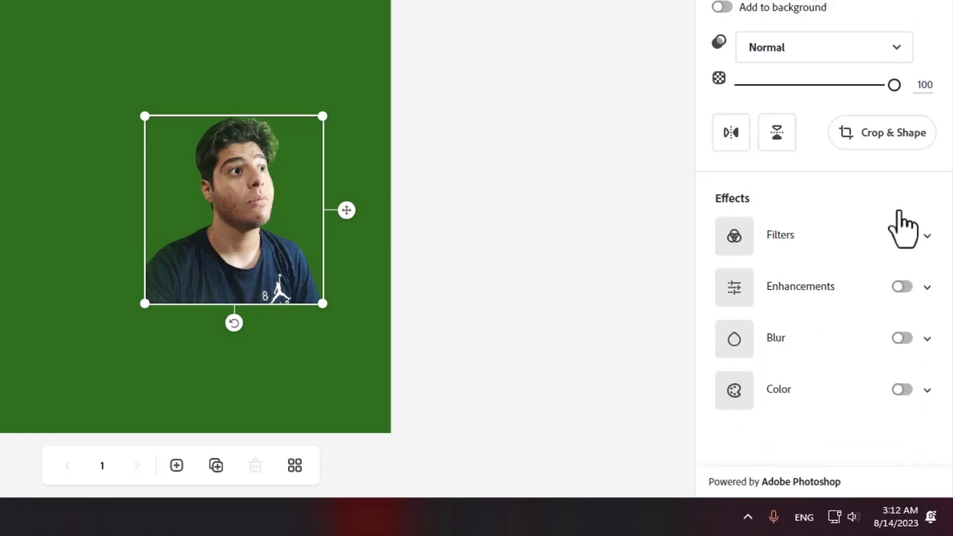
# Step: Enable Enhancements for the cutout photo and set contrast to 54, brightness to 4 and saturation to 6
pyautogui.click(903, 288)
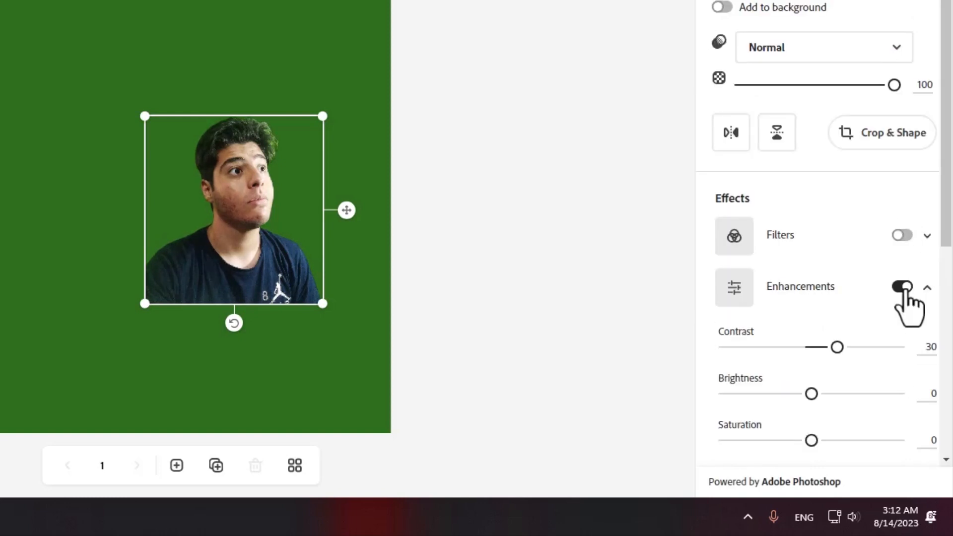
pyautogui.scroll(-6, 853, 281)
pyautogui.scroll(-2, 849, 268)
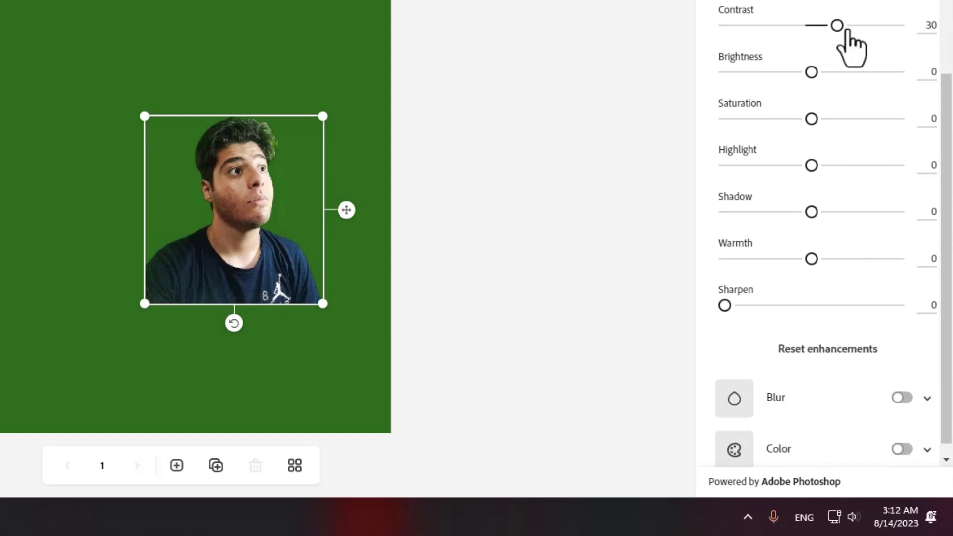
pyautogui.moveTo(844, 29); pyautogui.dragTo(859, 27)
pyautogui.moveTo(811, 72); pyautogui.dragTo(815, 73)
pyautogui.moveTo(811, 119)
pyautogui.mouseDown()
pyautogui.moveTo(823, 119)
pyautogui.moveTo(821, 132)
pyautogui.mouseUp()
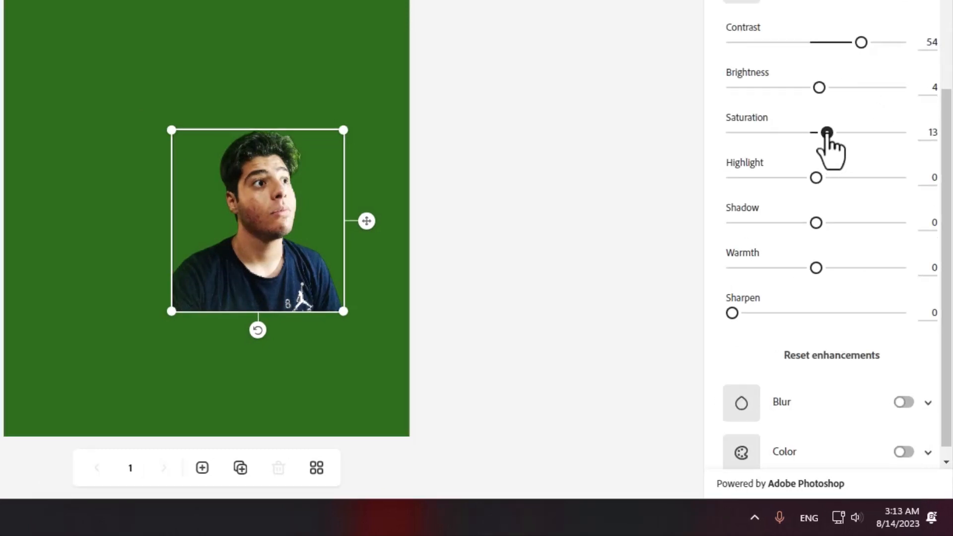
# Step: Set the photo's highlight to 14, shadow to -76, warmth to 20 and sharpen to 14
pyautogui.moveTo(816, 177); pyautogui.dragTo(828, 177)
pyautogui.moveTo(816, 223); pyautogui.dragTo(752, 223)
pyautogui.moveTo(816, 268); pyautogui.dragTo(833, 268)
pyautogui.moveTo(733, 313); pyautogui.dragTo(755, 313)
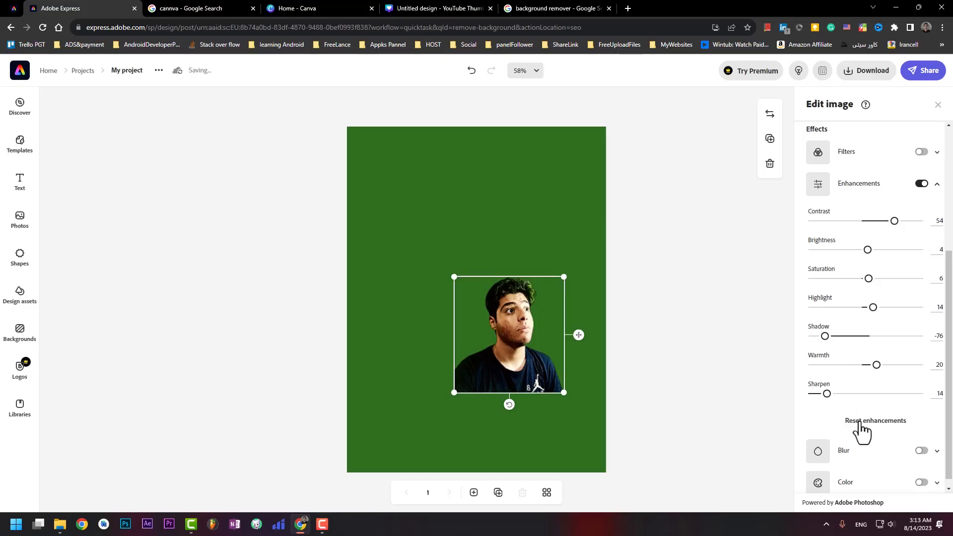
pyautogui.click(862, 421)
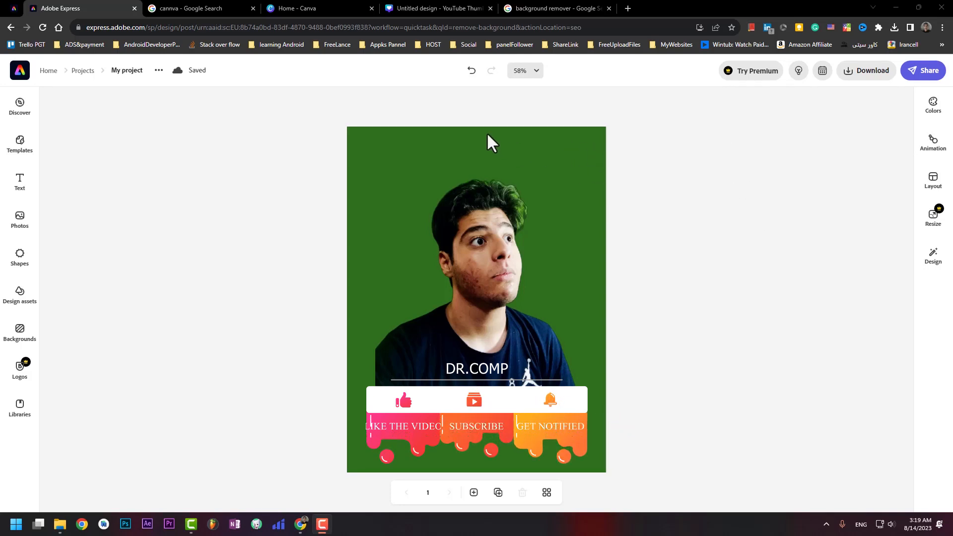
# Step: Download the design as a PNG with transparent background, saving it to the Desktop as myPic
pyautogui.click(862, 72)
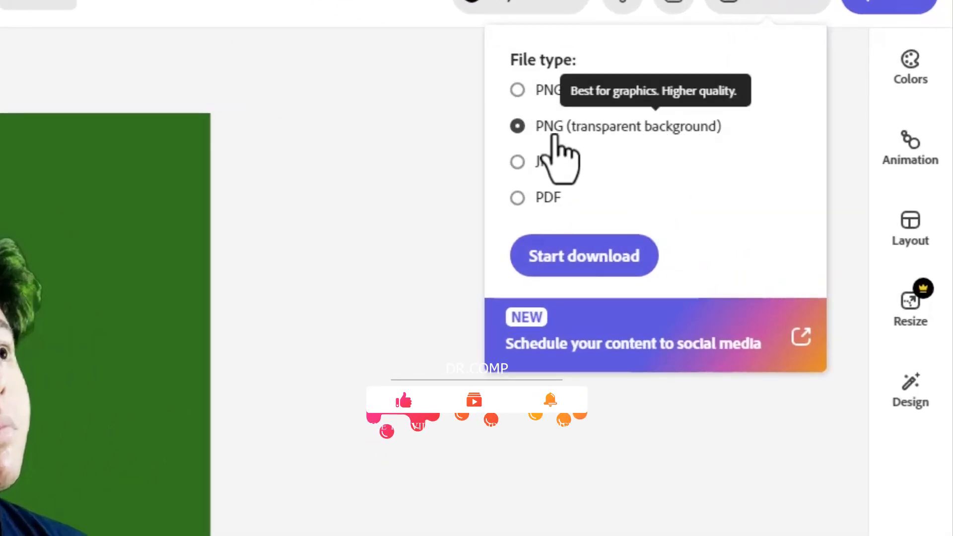
pyautogui.click(633, 268)
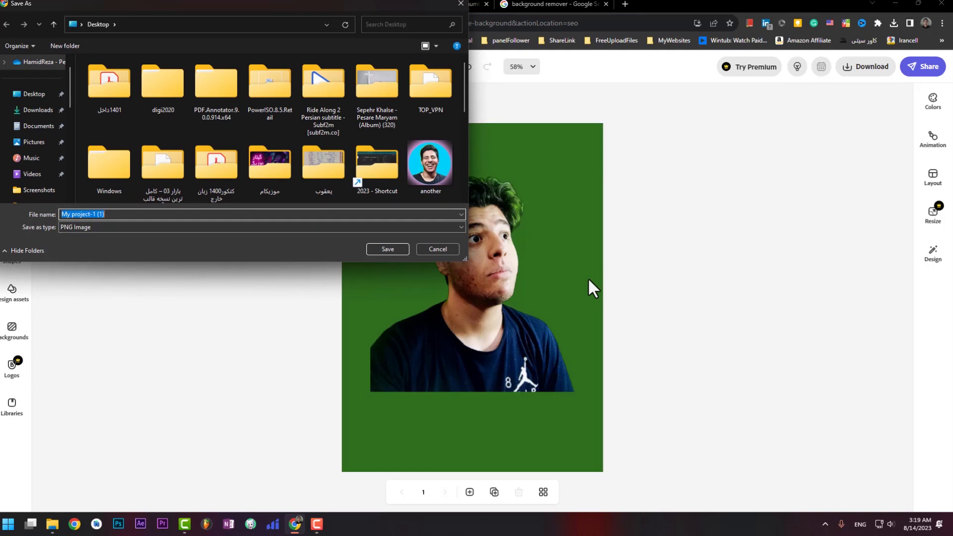
pyautogui.write('my')
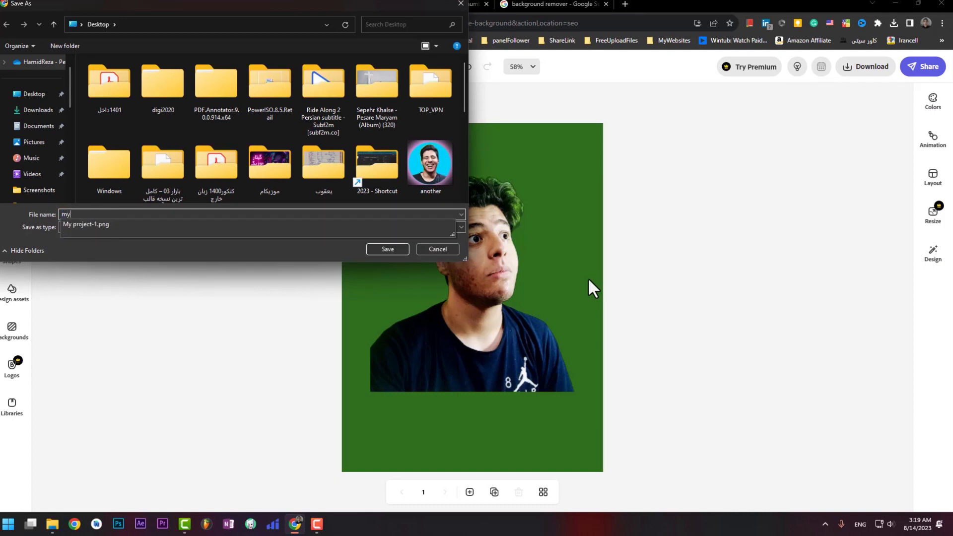
pyautogui.write('Pic')
pyautogui.press('Return')
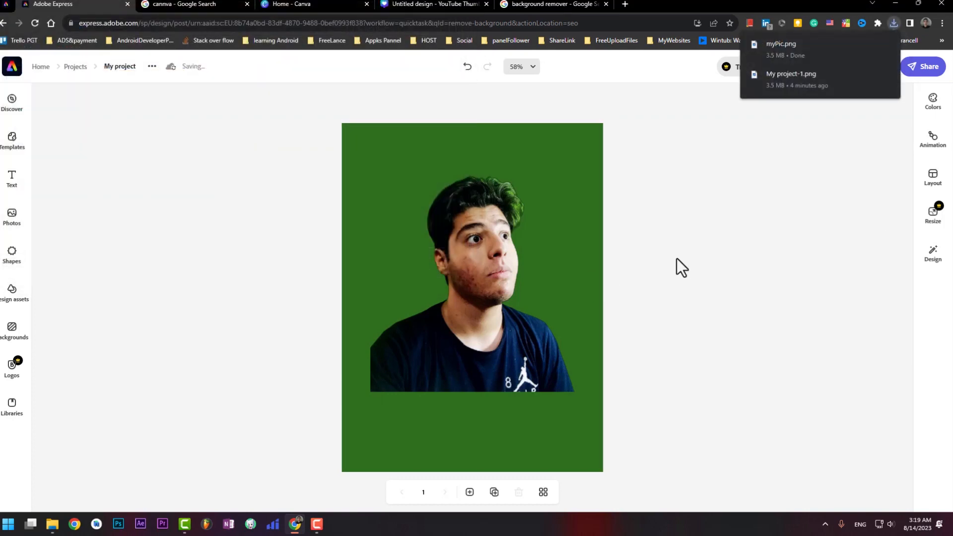
# Step: Open the saved myPic image from the desktop, inspect the cutout edges up close and close it
pyautogui.click(895, 4)
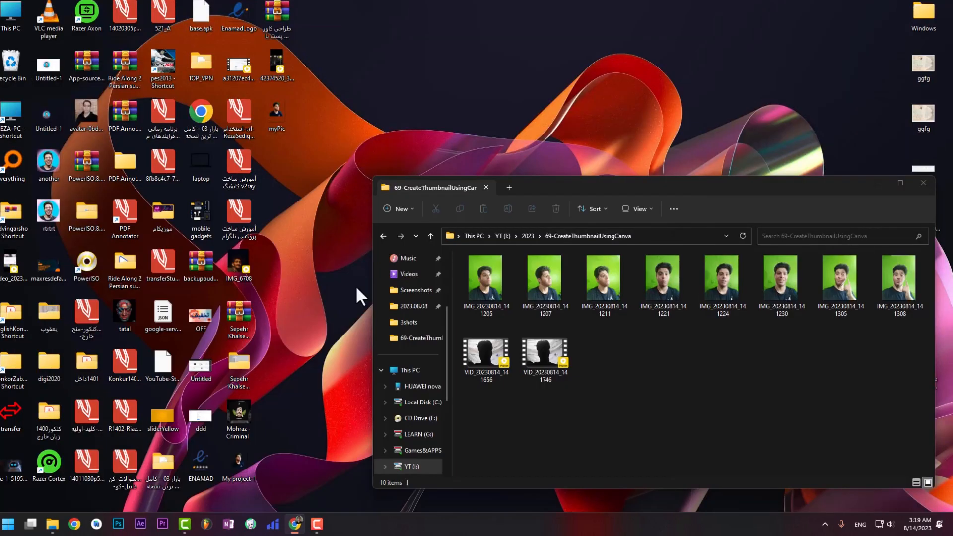
pyautogui.doubleClick(274, 117)
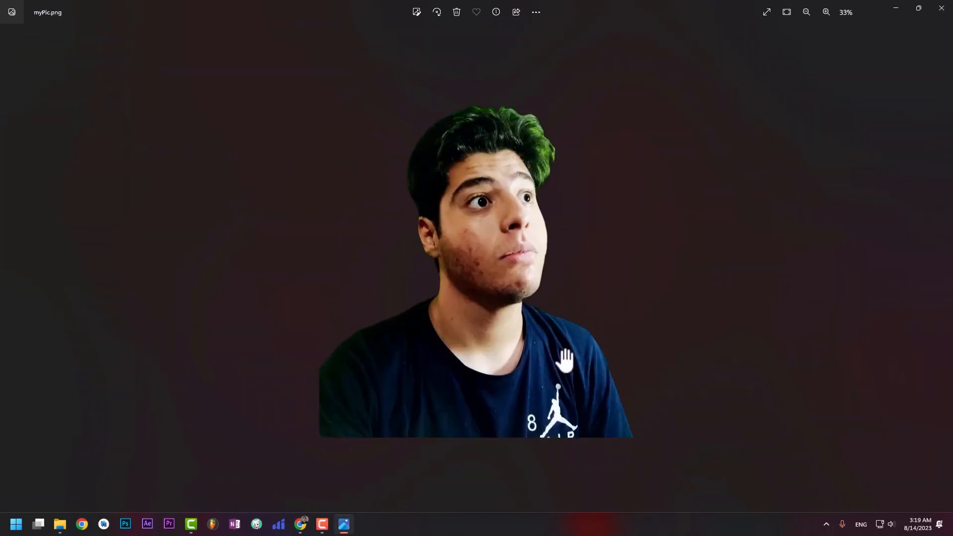
pyautogui.scroll(3, 581, 158)
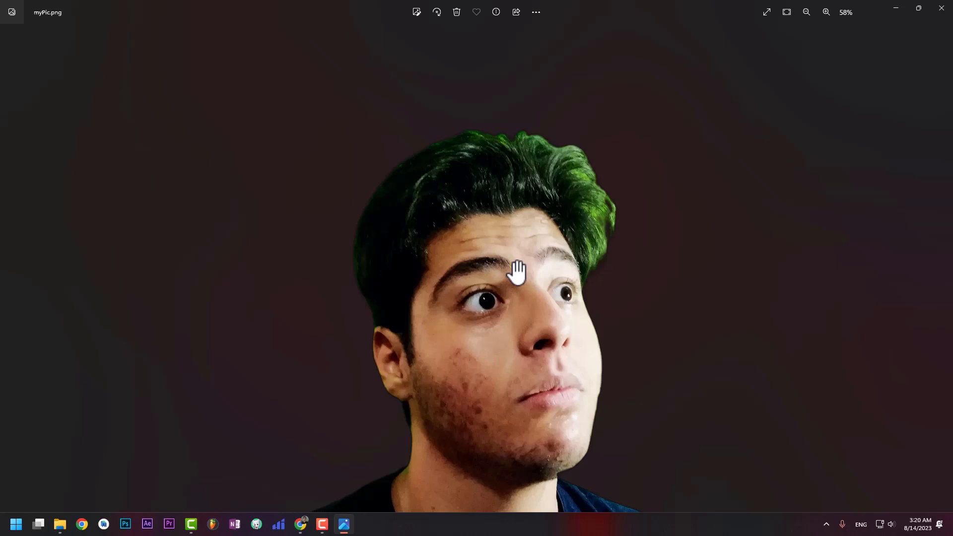
pyautogui.hotkey('alt', 'F4')
# Step: Switch to the Canva thumbnail design and add the myPic image from the desktop to its uploads
pyautogui.click(9, 246)
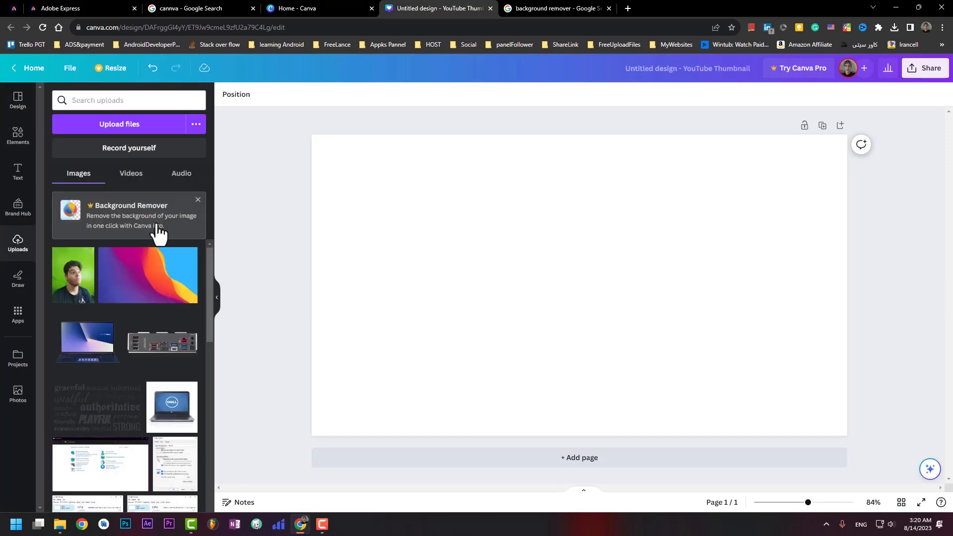
pyautogui.doubleClick(666, 11)
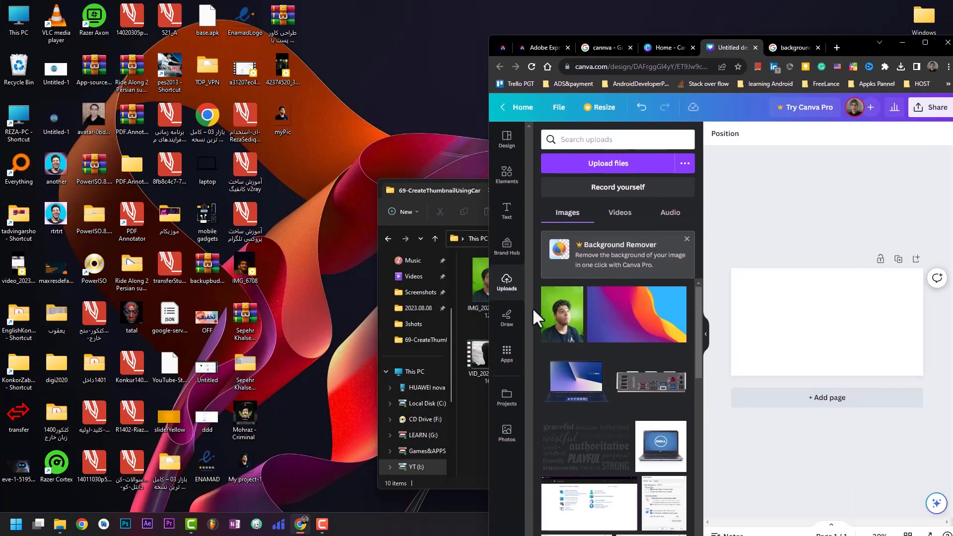
pyautogui.doubleClick(858, 50)
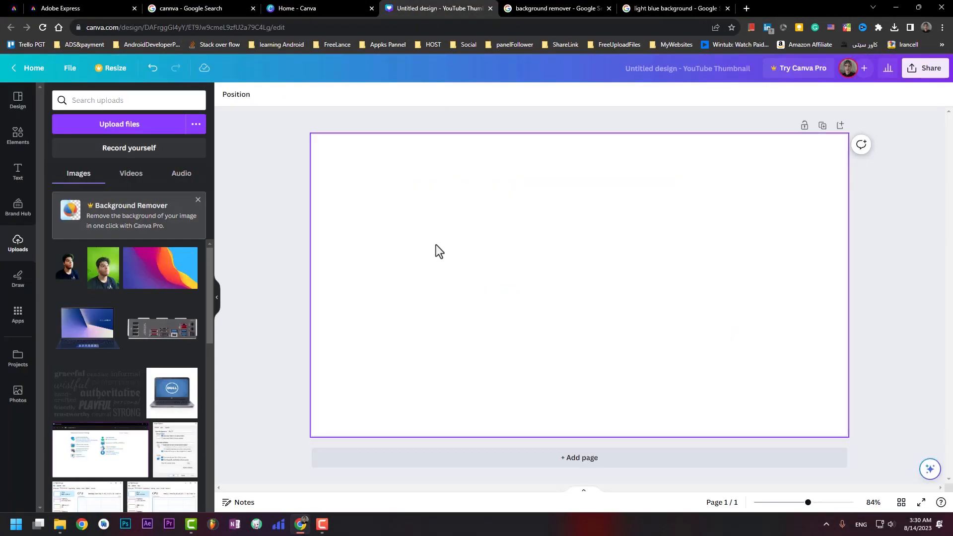
# Step: Switch to the Google image results for light blue background and limit them to large images
pyautogui.click(643, 7)
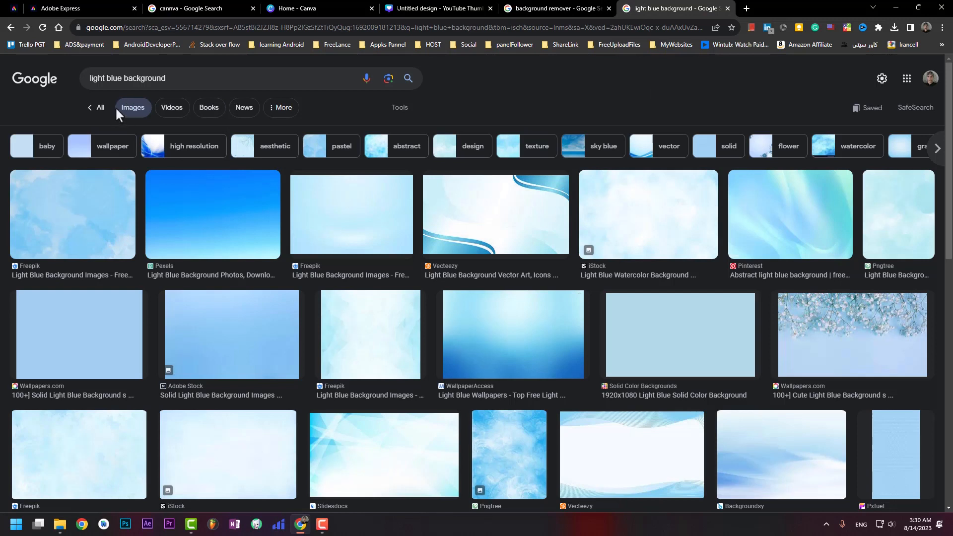
pyautogui.click(402, 115)
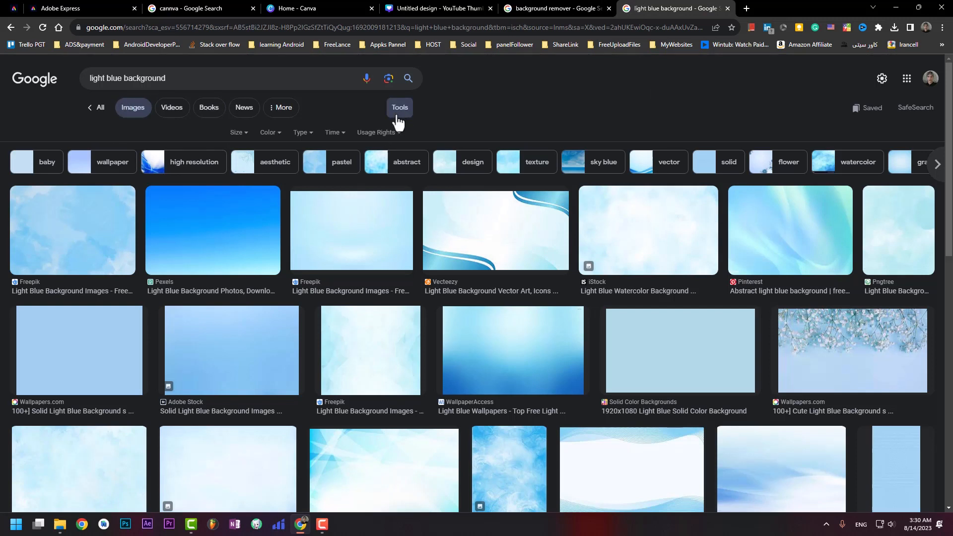
pyautogui.click(244, 135)
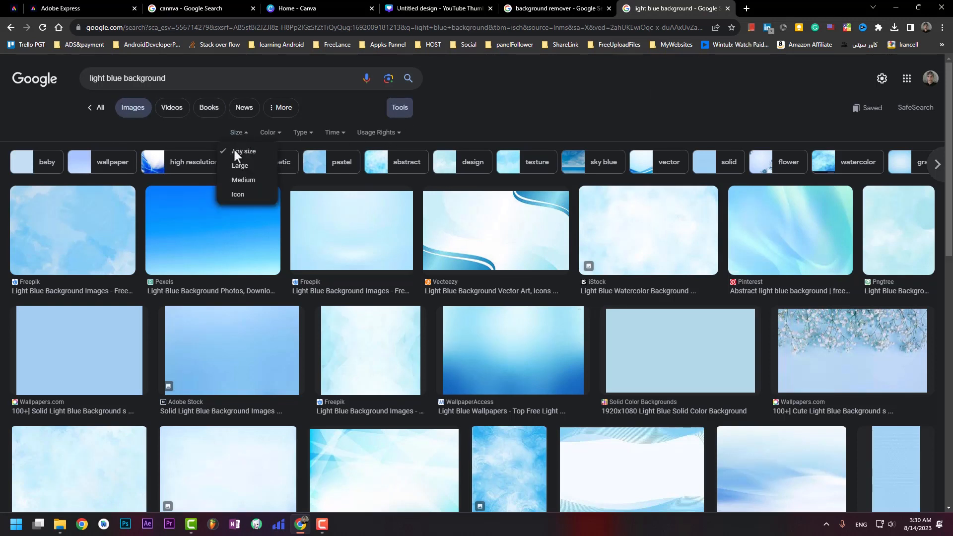
pyautogui.click(235, 170)
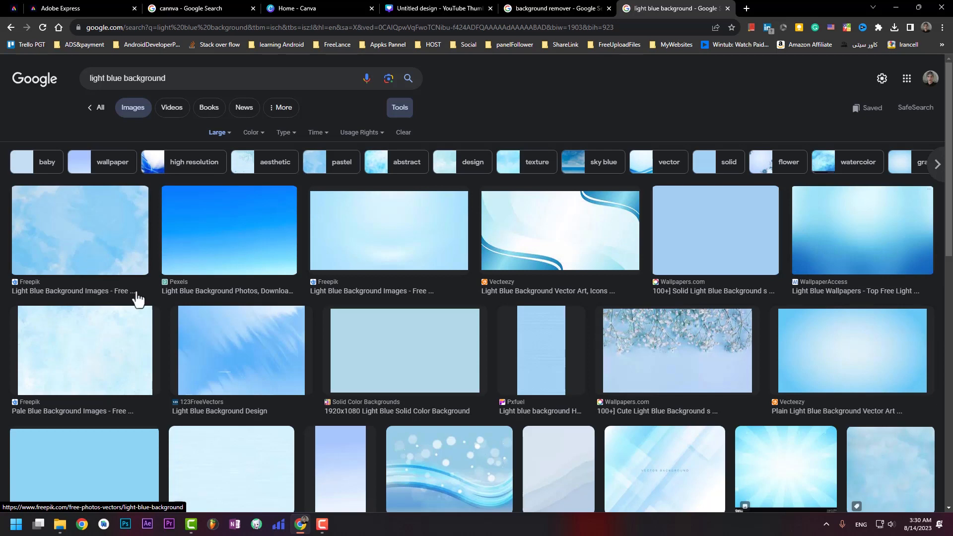
# Step: Preview the WallpaperAccess light blue wallpaper and open the Rawpixel blue background image from its related content
pyautogui.scroll(-5, 336, 315)
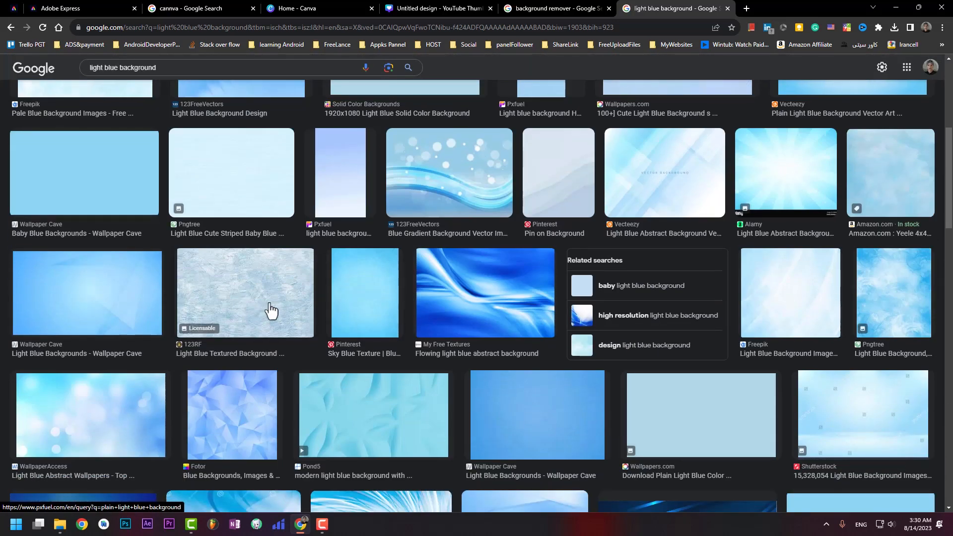
pyautogui.scroll(5, 269, 310)
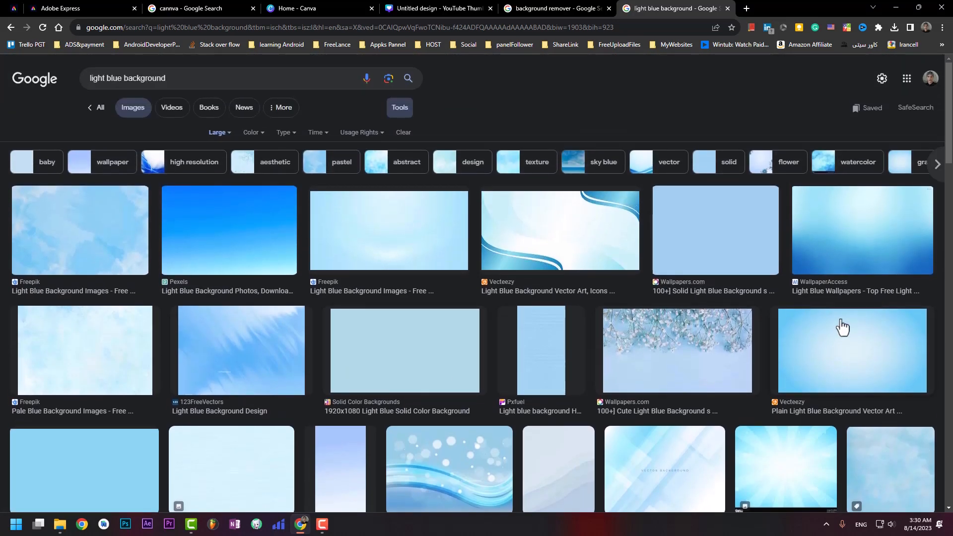
pyautogui.click(845, 234)
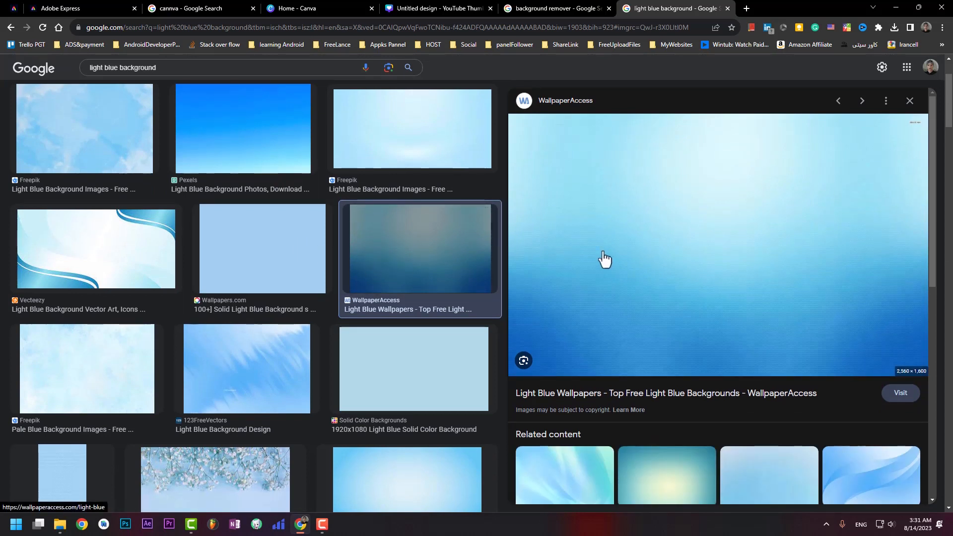
pyautogui.scroll(-2, 740, 179)
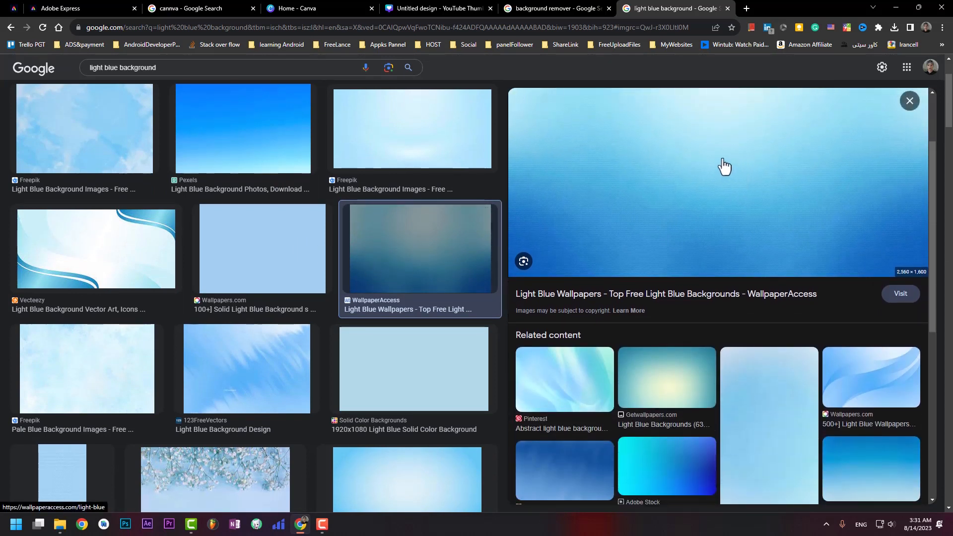
pyautogui.scroll(2, 723, 164)
pyautogui.scroll(-3, 724, 167)
pyautogui.scroll(-3, 724, 167)
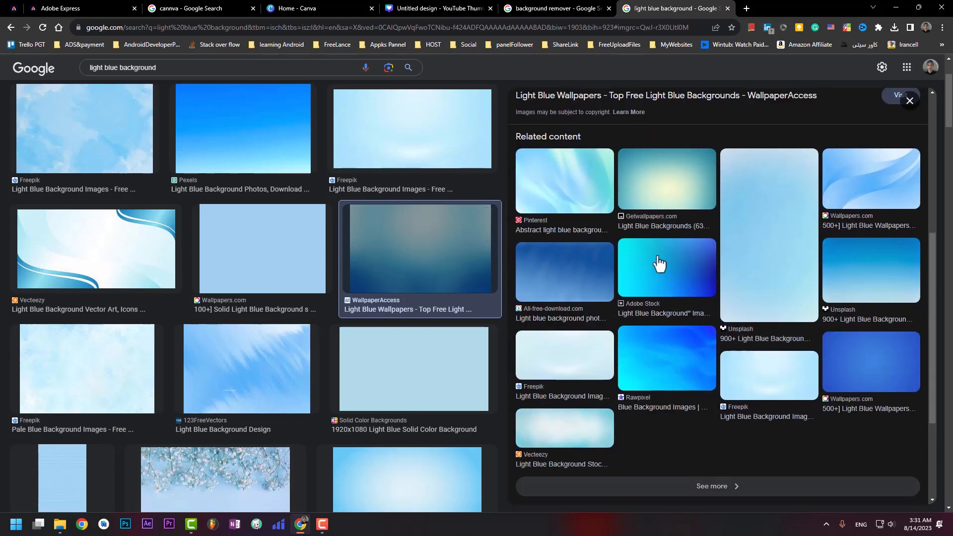
pyautogui.click(658, 380)
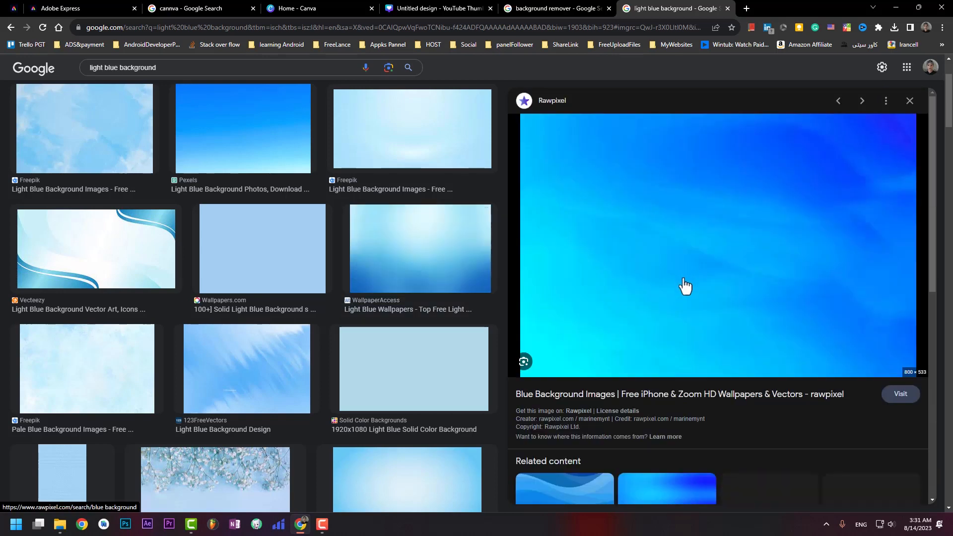
# Step: Save the Rawpixel blue background image to the Desktop as the JPEG rm218batch10-mynt-12
pyautogui.rightClick(684, 201)
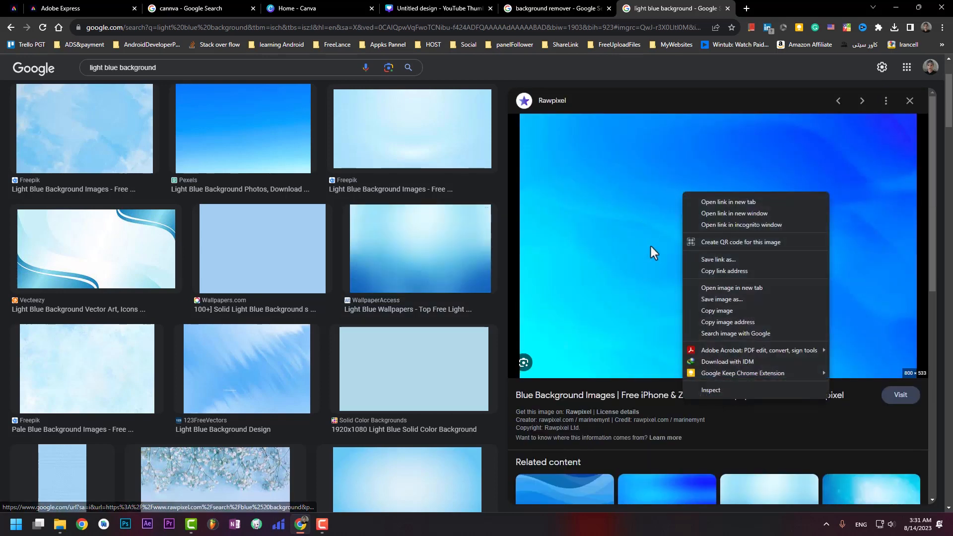
pyautogui.click(703, 301)
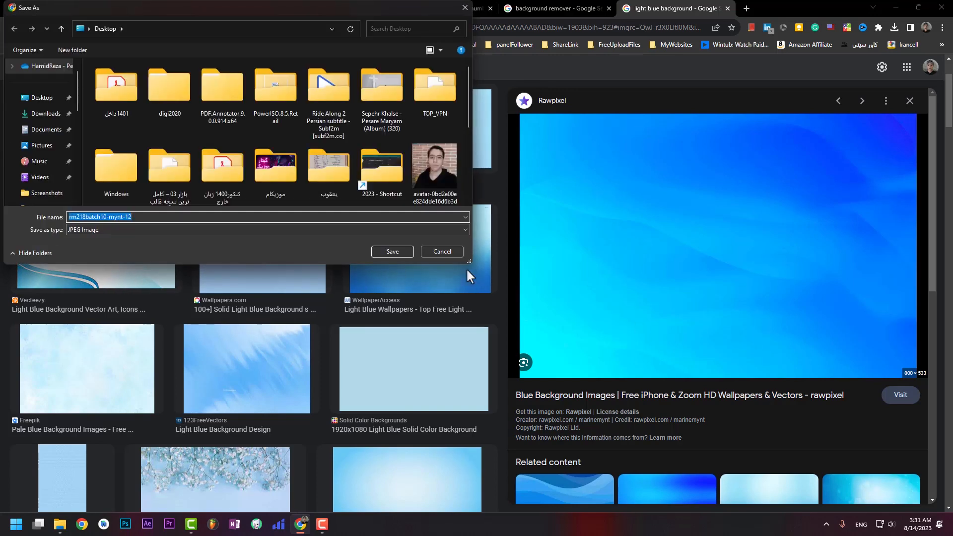
pyautogui.click(45, 97)
pyautogui.click(388, 251)
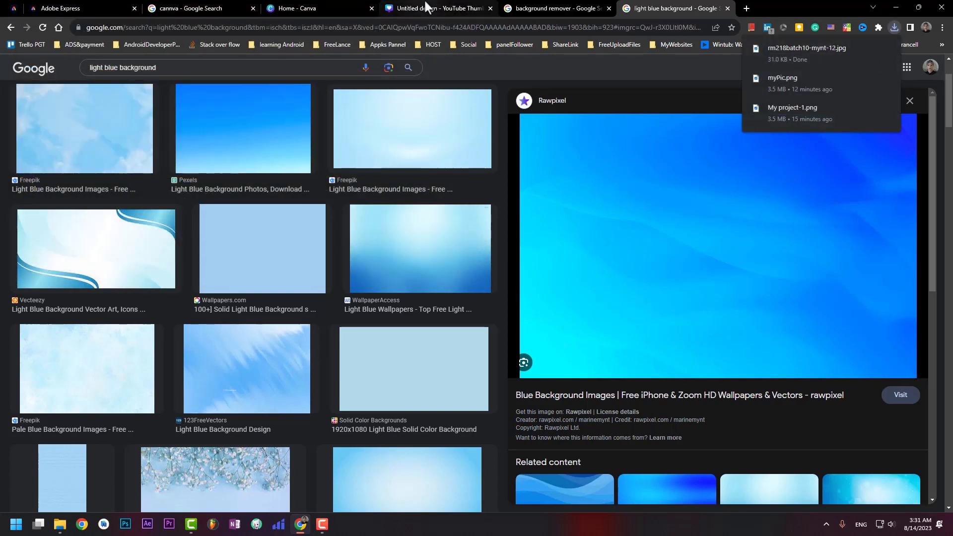
# Step: Switch to the Canva design, add the saved blue image from the desktop to the uploads and set it as the page background
pyautogui.click(426, 7)
pyautogui.moveTo(805, 2); pyautogui.dragTo(740, 49)
pyautogui.moveTo(282, 166); pyautogui.dragTo(537, 289)
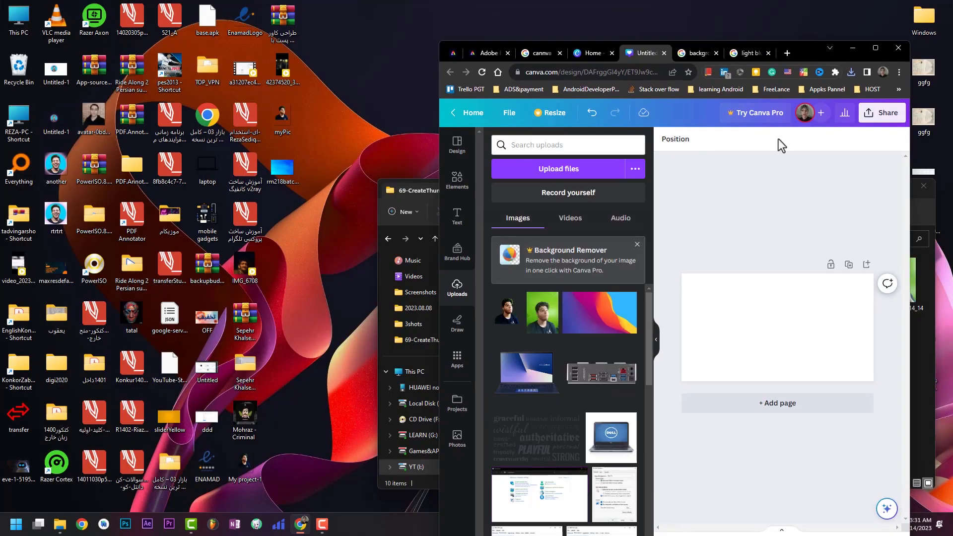
pyautogui.click(875, 48)
pyautogui.moveTo(415, 283); pyautogui.dragTo(328, 258)
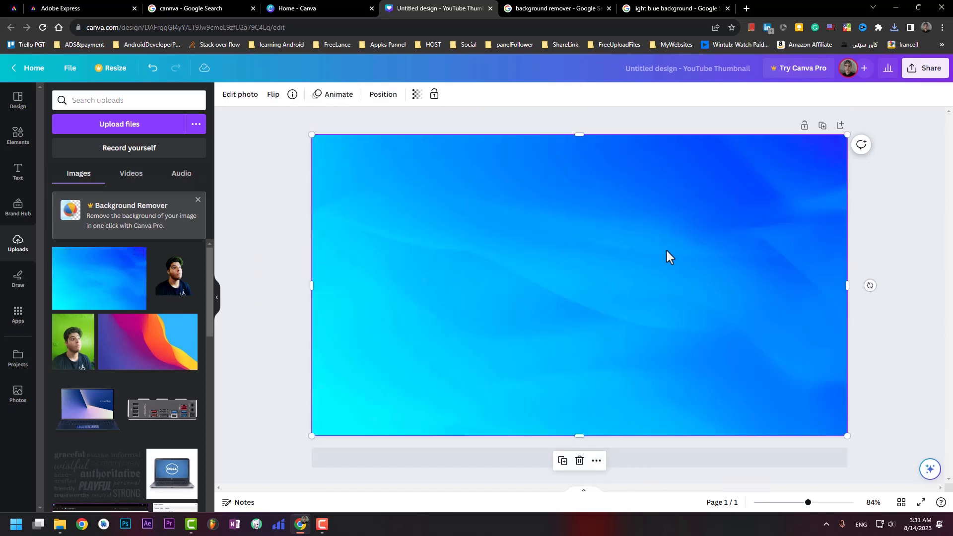
# Step: Look through the transparency, position and animation options for the blue background image
pyautogui.click(890, 231)
pyautogui.click(686, 246)
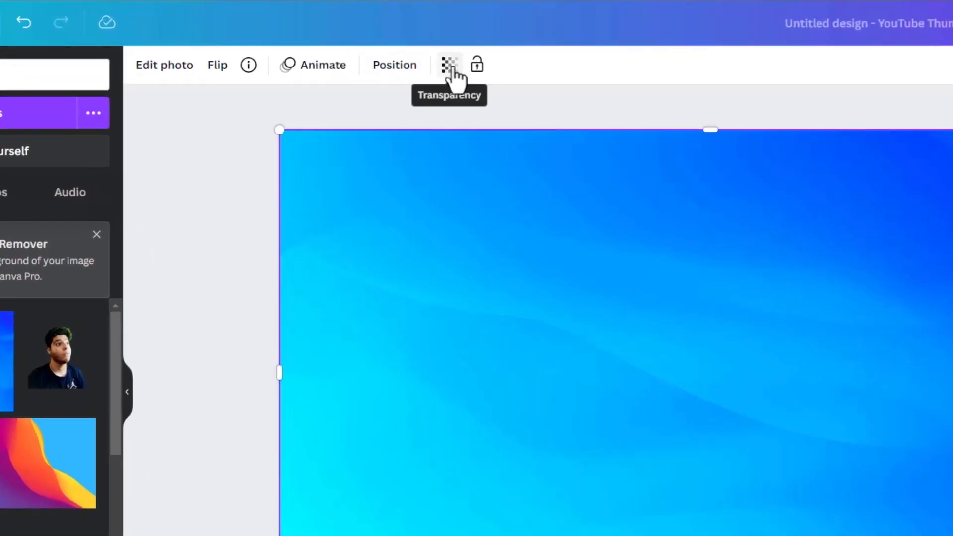
pyautogui.click(450, 66)
pyautogui.moveTo(403, 133); pyautogui.dragTo(530, 164)
pyautogui.click(511, 103)
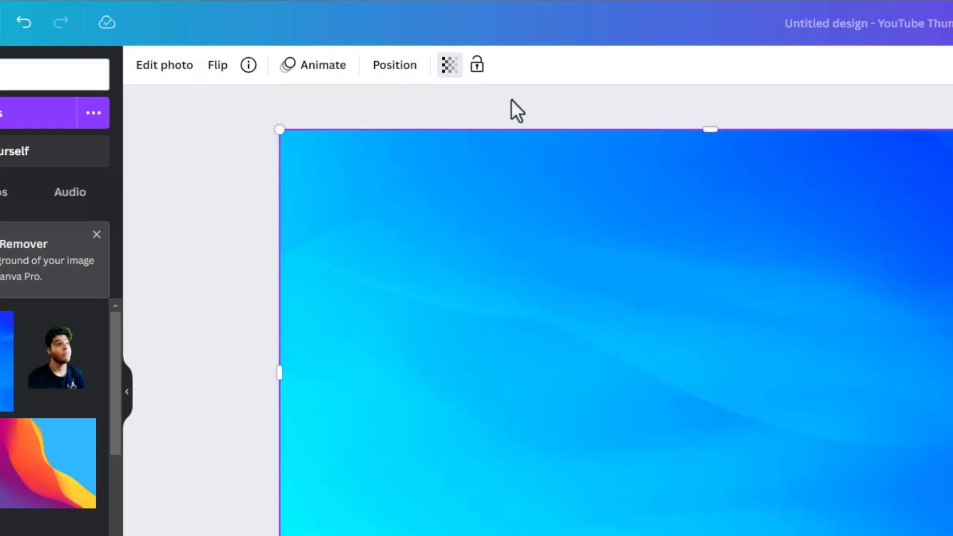
pyautogui.click(380, 69)
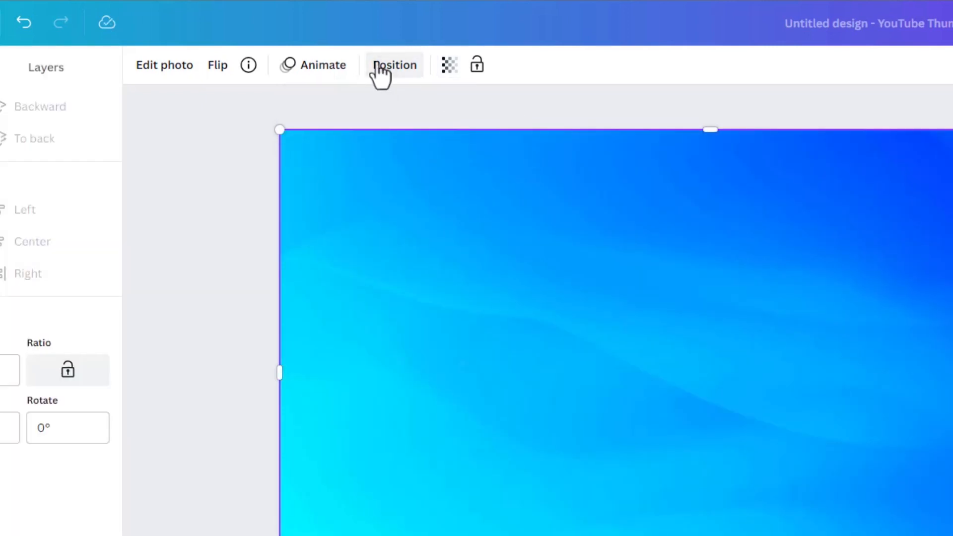
pyautogui.click(316, 80)
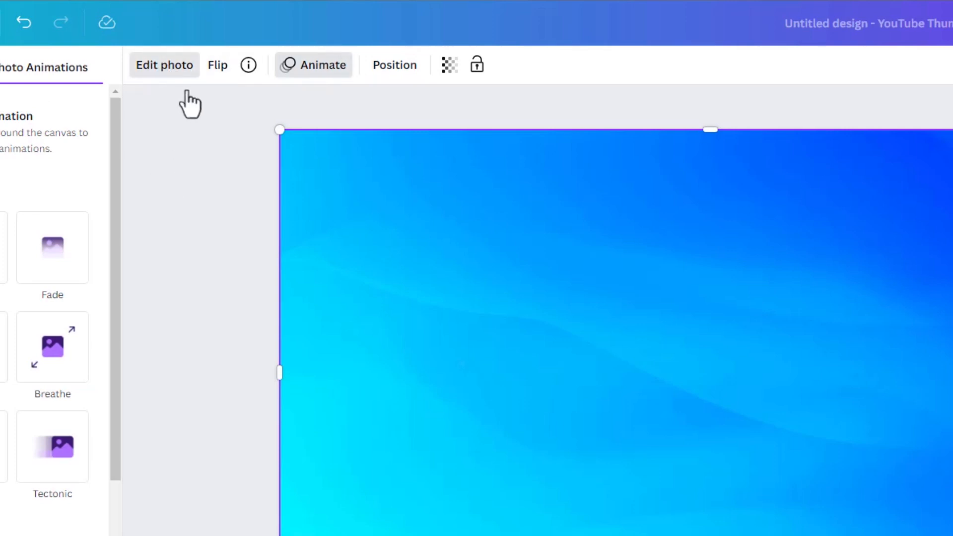
# Step: Browse all photo filters for the background image and apply the Natural filter Fresco
pyautogui.click(165, 65)
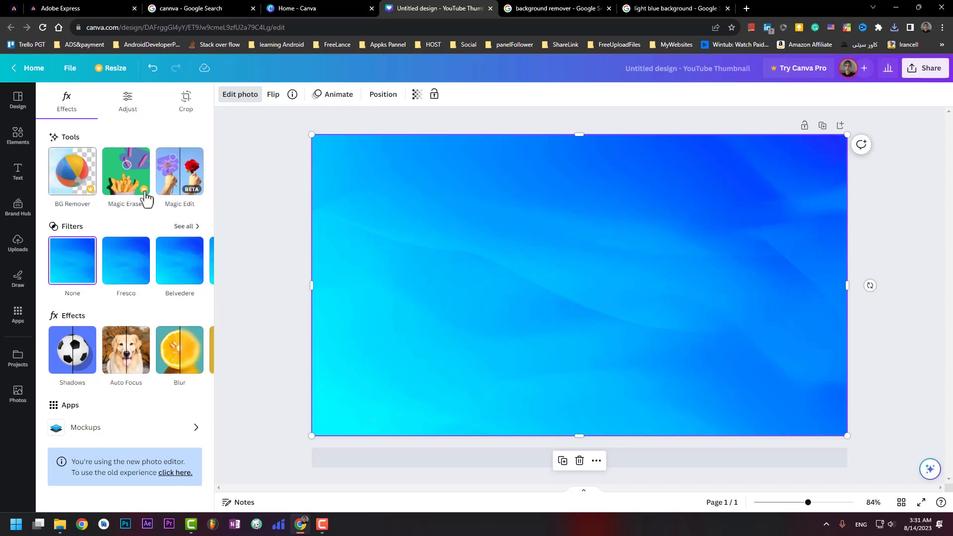
pyautogui.click(185, 226)
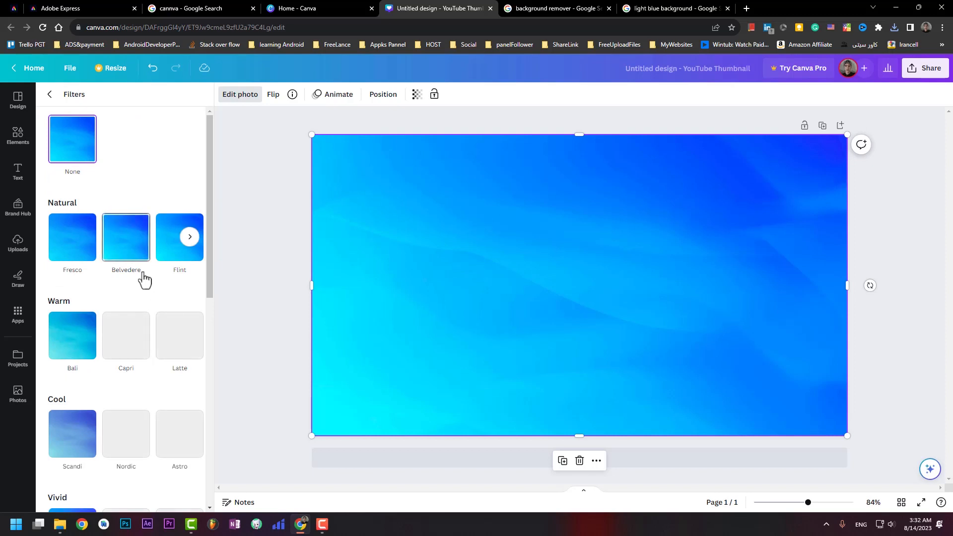
pyautogui.scroll(-3, 80, 263)
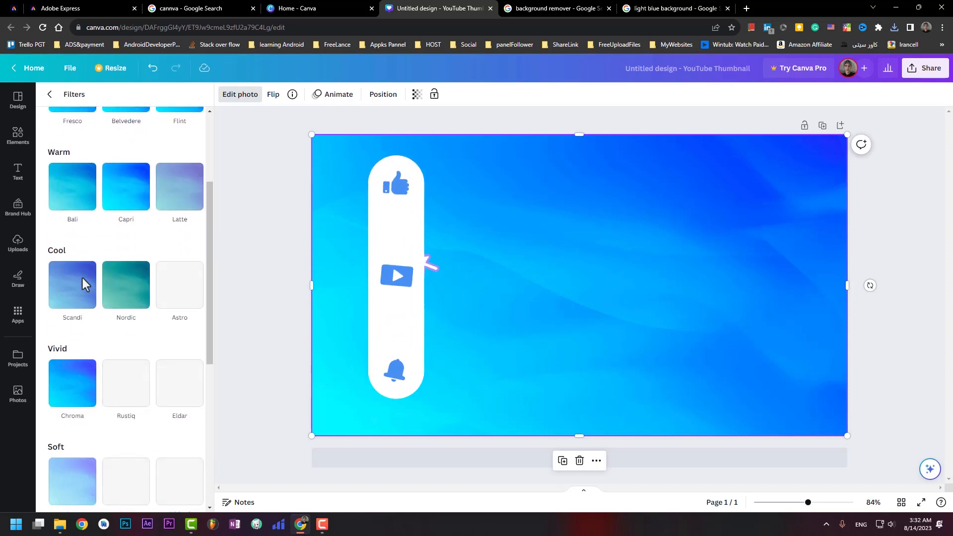
pyautogui.scroll(-5, 83, 283)
pyautogui.scroll(-2, 84, 286)
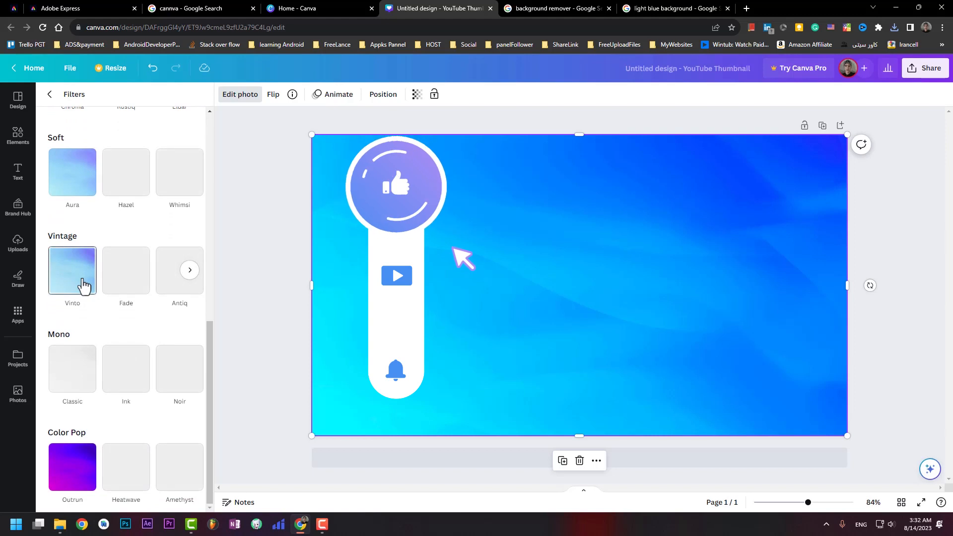
pyautogui.scroll(3, 83, 285)
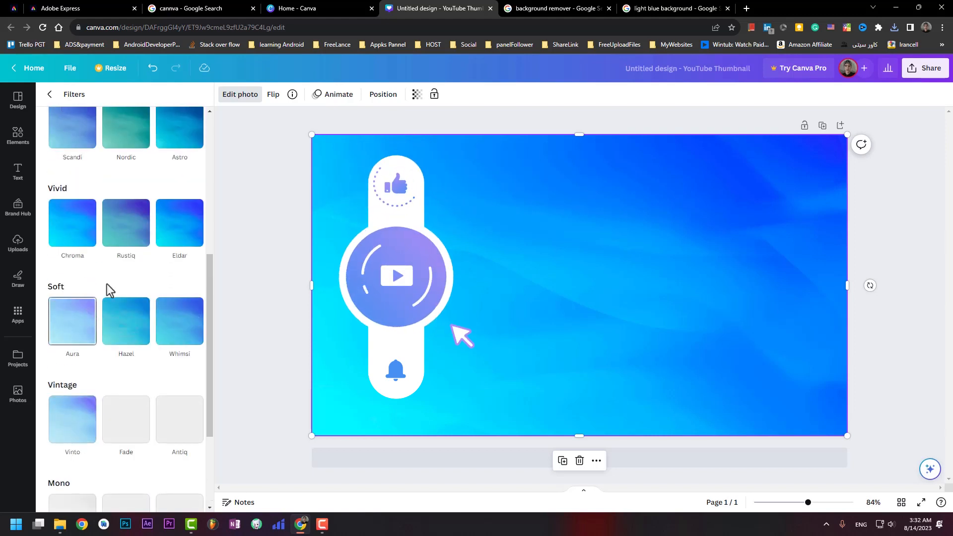
pyautogui.scroll(3, 126, 272)
pyautogui.scroll(4, 129, 320)
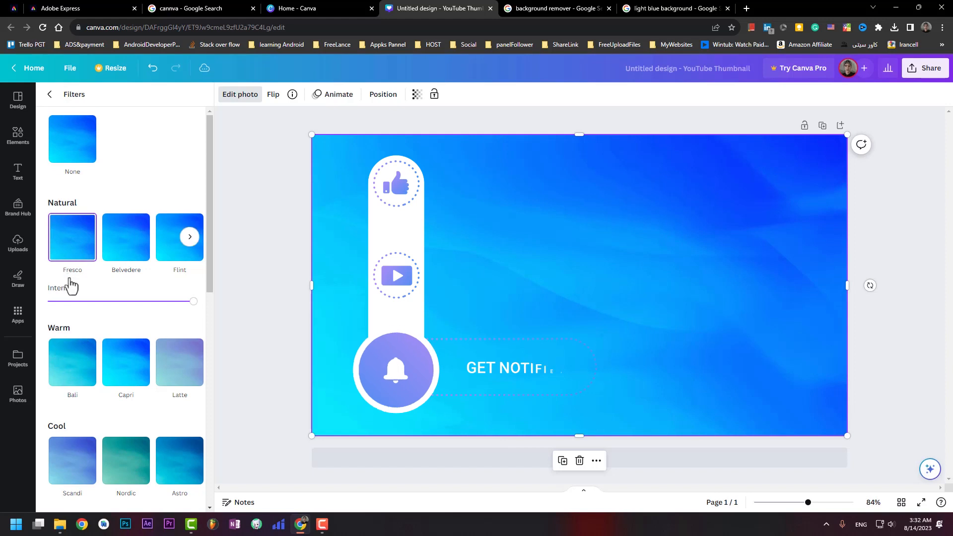
pyautogui.click(45, 96)
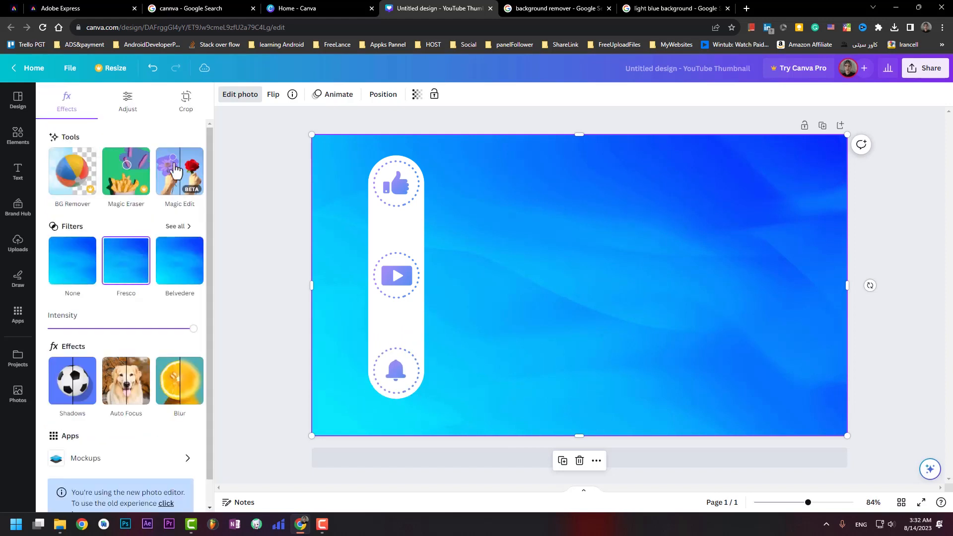
# Step: Set the background image's vibrance to 66, temperature to 9 and tint to -29
pyautogui.click(130, 108)
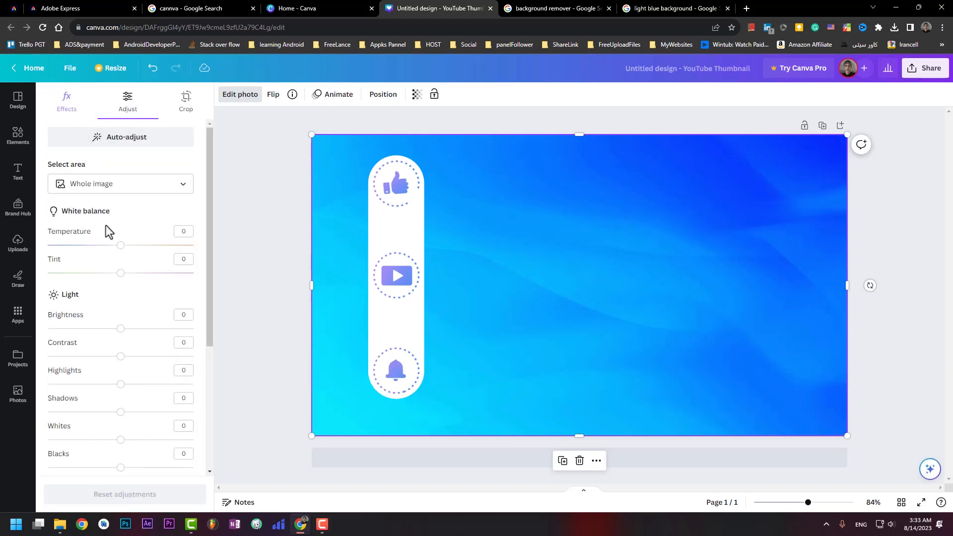
pyautogui.scroll(-2, 108, 225)
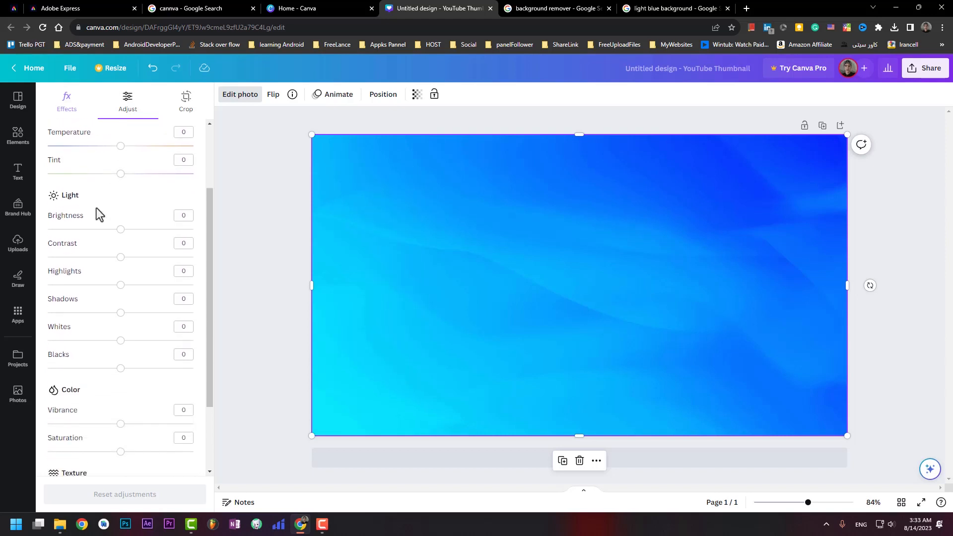
pyautogui.scroll(-2, 96, 208)
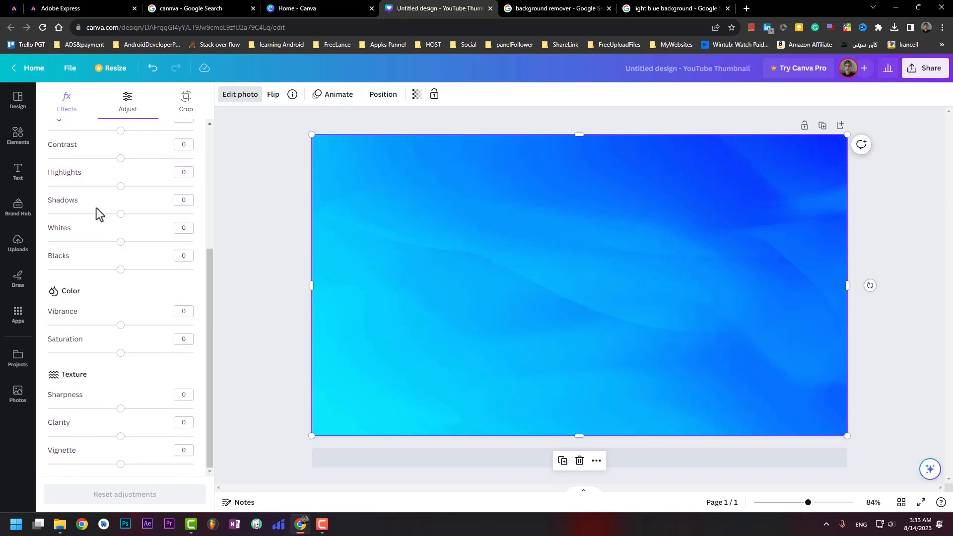
pyautogui.scroll(4, 96, 207)
pyautogui.scroll(-2, 95, 208)
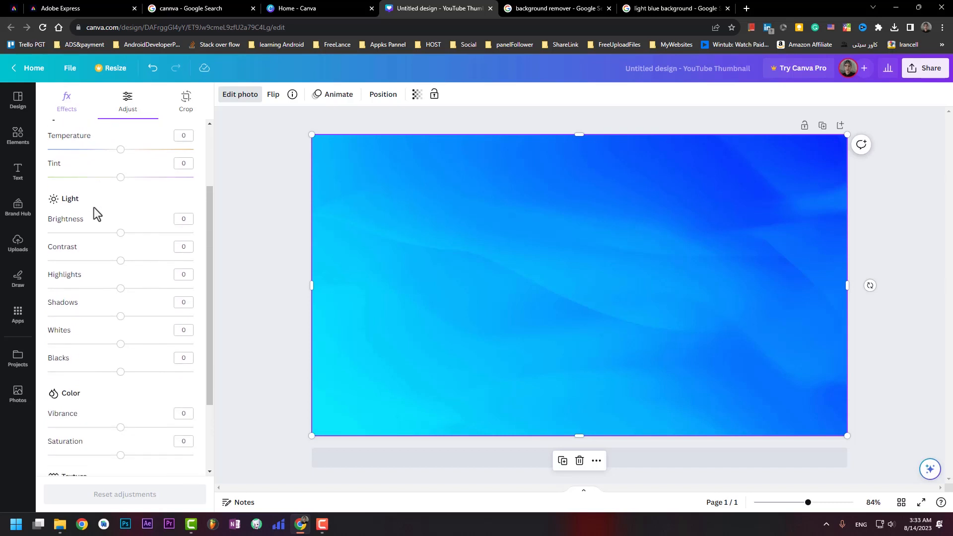
pyautogui.scroll(-2, 96, 215)
pyautogui.moveTo(117, 329); pyautogui.dragTo(142, 373)
pyautogui.scroll(4, 141, 373)
pyautogui.moveTo(121, 273); pyautogui.dragTo(100, 286)
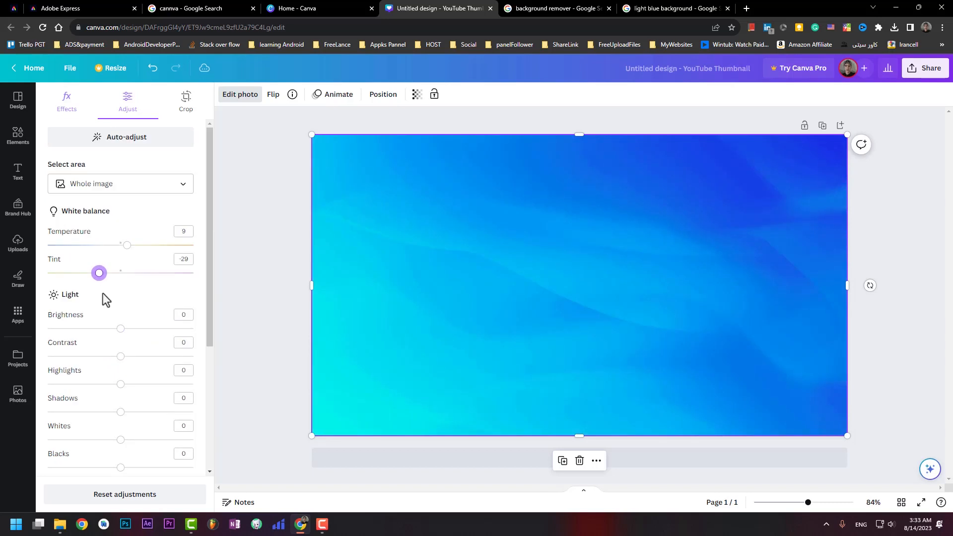
# Step: Set the background image's contrast to 16, brightness to -5, highlights to 7 and shadows to 7
pyautogui.scroll(-1, 103, 293)
pyautogui.scroll(-2, 110, 268)
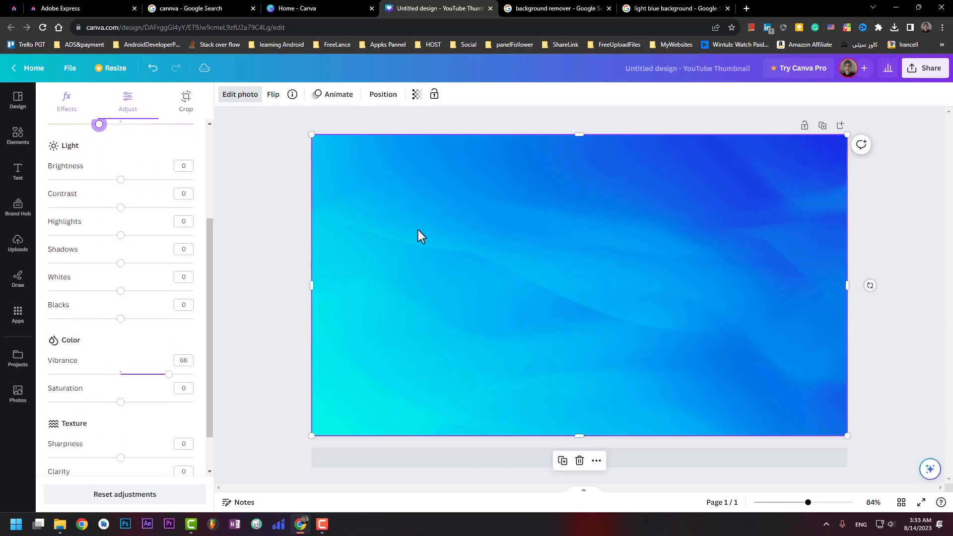
pyautogui.scroll(1, 111, 213)
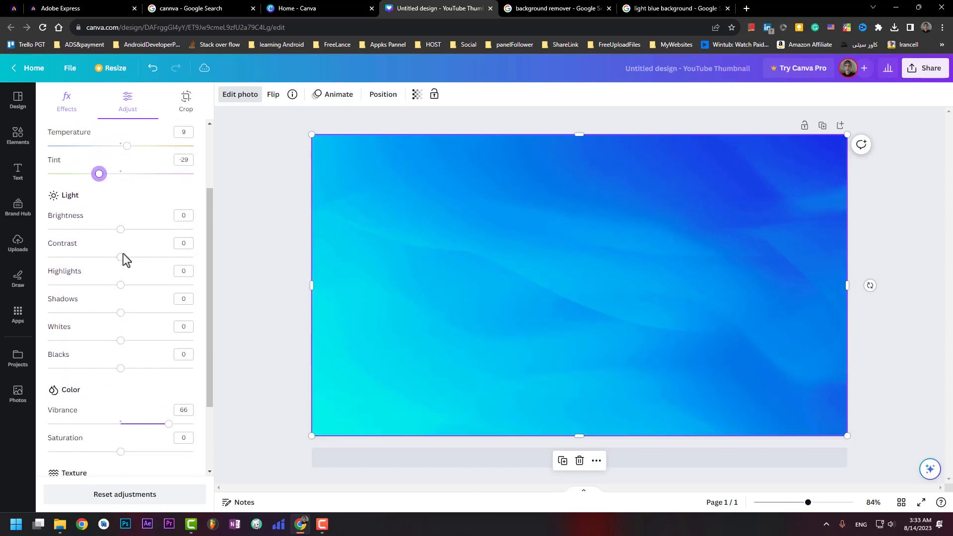
pyautogui.moveTo(121, 258)
pyautogui.mouseDown()
pyautogui.moveTo(158, 270)
pyautogui.moveTo(60, 270)
pyautogui.moveTo(132, 261)
pyautogui.mouseUp()
pyautogui.moveTo(121, 230)
pyautogui.mouseDown()
pyautogui.moveTo(139, 233)
pyautogui.moveTo(105, 232)
pyautogui.moveTo(118, 230)
pyautogui.mouseUp()
pyautogui.click(185, 217)
pyautogui.moveTo(120, 285)
pyautogui.mouseDown()
pyautogui.moveTo(85, 291)
pyautogui.moveTo(125, 289)
pyautogui.mouseUp()
pyautogui.moveTo(120, 314)
pyautogui.mouseDown()
pyautogui.moveTo(155, 316)
pyautogui.moveTo(125, 318)
pyautogui.mouseUp()
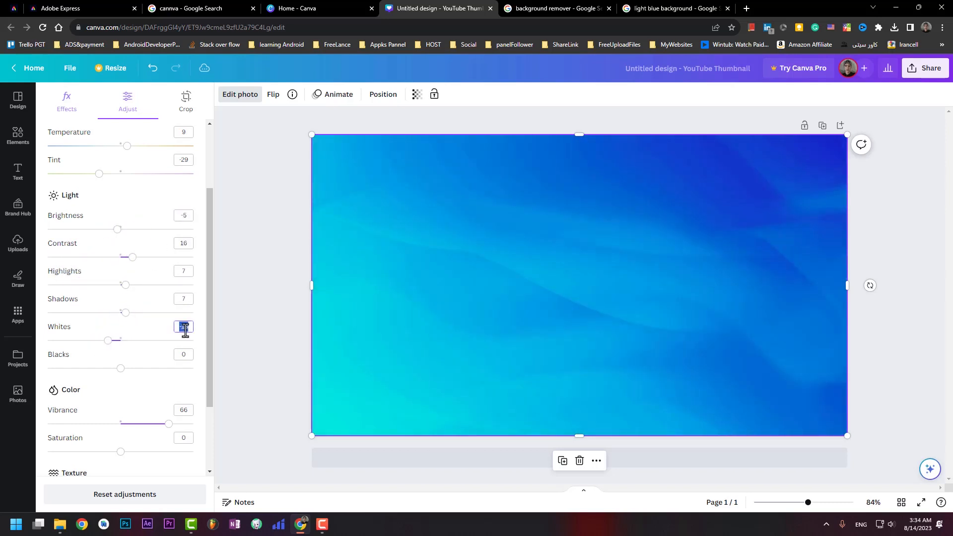
# Step: Try a lower sharpness on the background image and return it to 0
pyautogui.scroll(-2, 186, 359)
pyautogui.moveTo(120, 408); pyautogui.dragTo(109, 408)
pyautogui.click(185, 395)
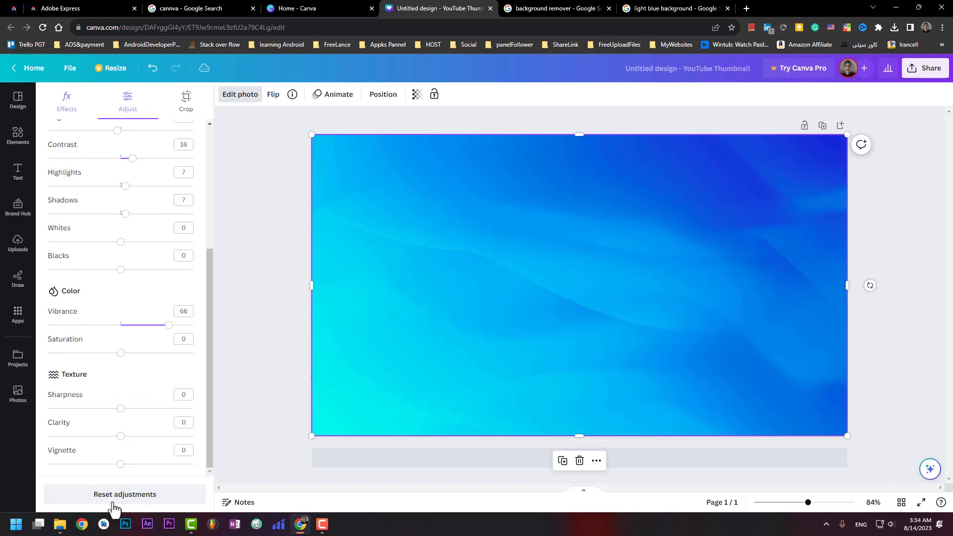
# Step: Browse the uploaded images, text styles and element categories as far as the frames, grids and collections
pyautogui.scroll(5, 121, 323)
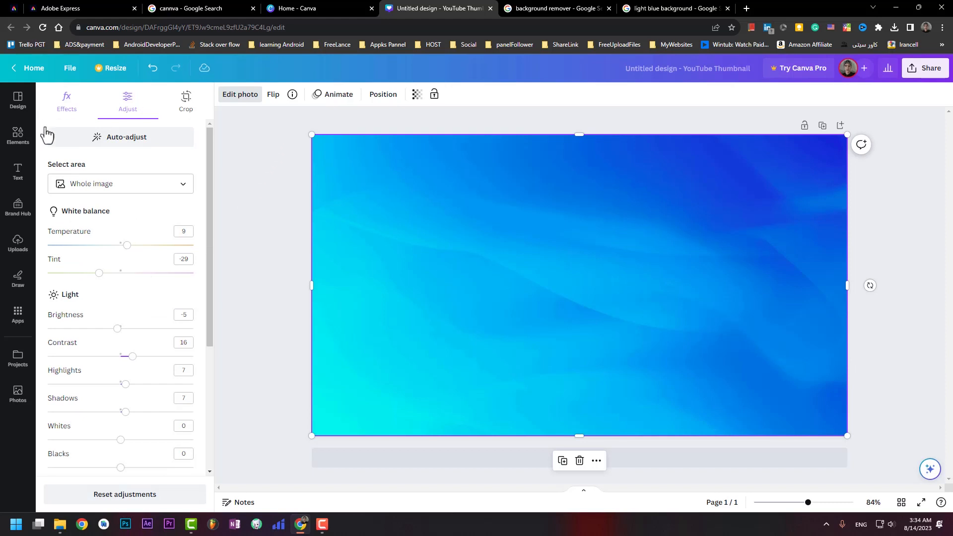
pyautogui.click(15, 249)
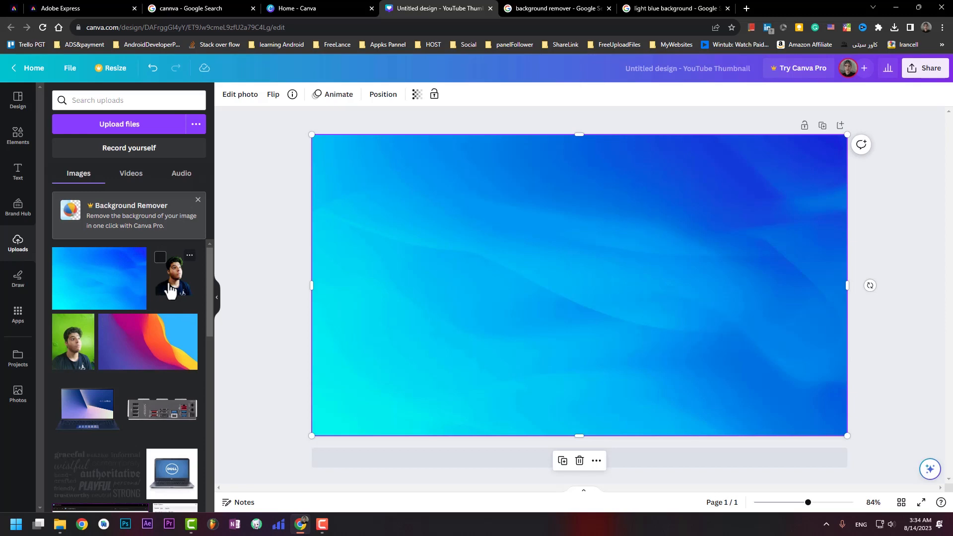
pyautogui.click(16, 168)
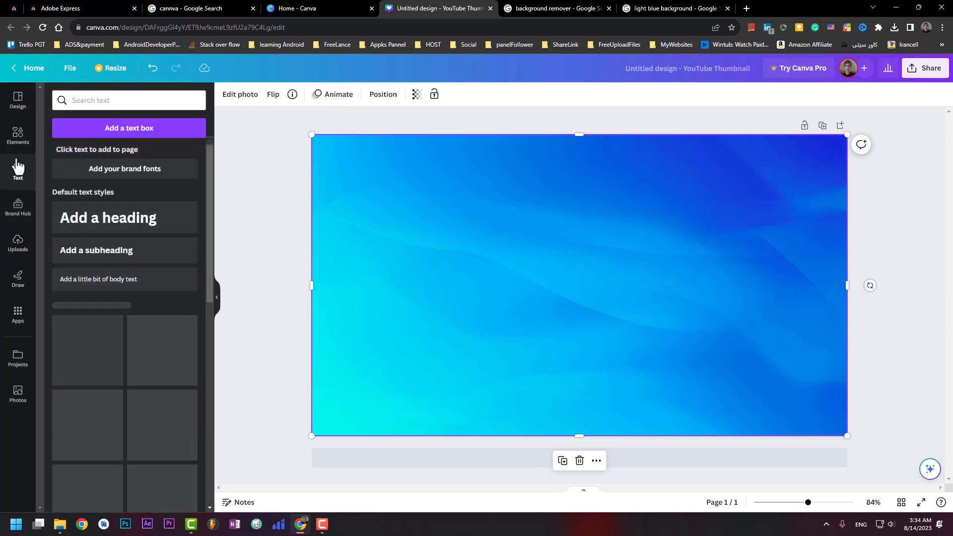
pyautogui.click(18, 145)
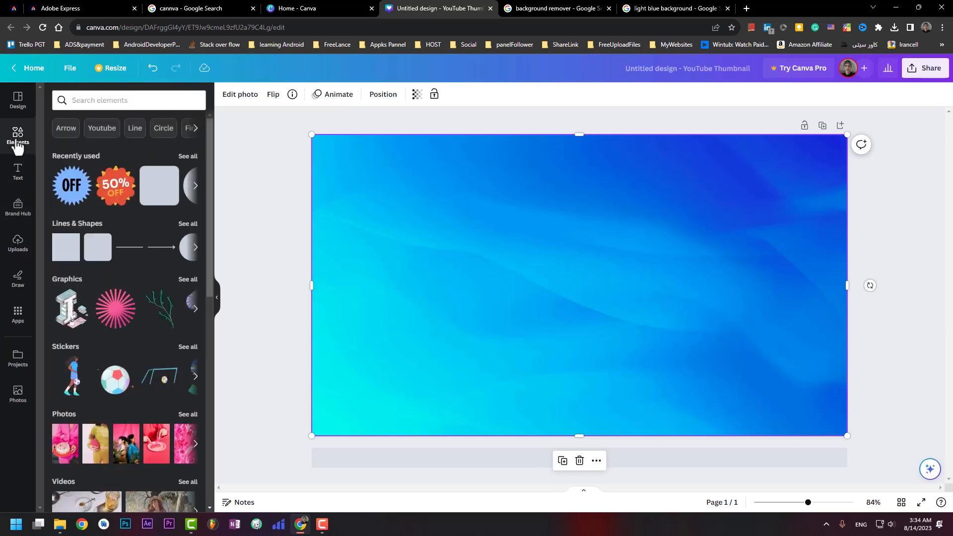
pyautogui.scroll(-5, 130, 243)
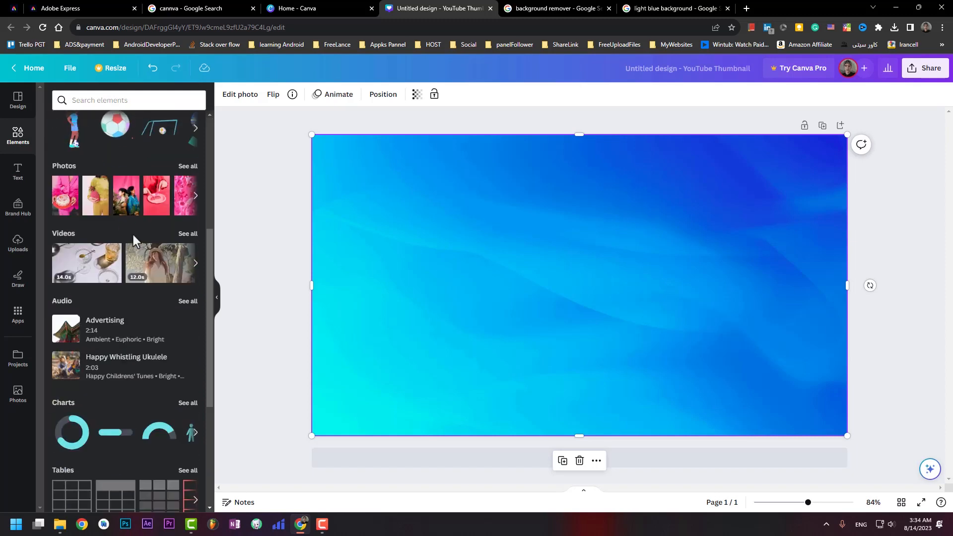
pyautogui.scroll(-9, 133, 234)
pyautogui.scroll(9, 133, 234)
pyautogui.scroll(-8, 134, 258)
pyautogui.scroll(1, 135, 270)
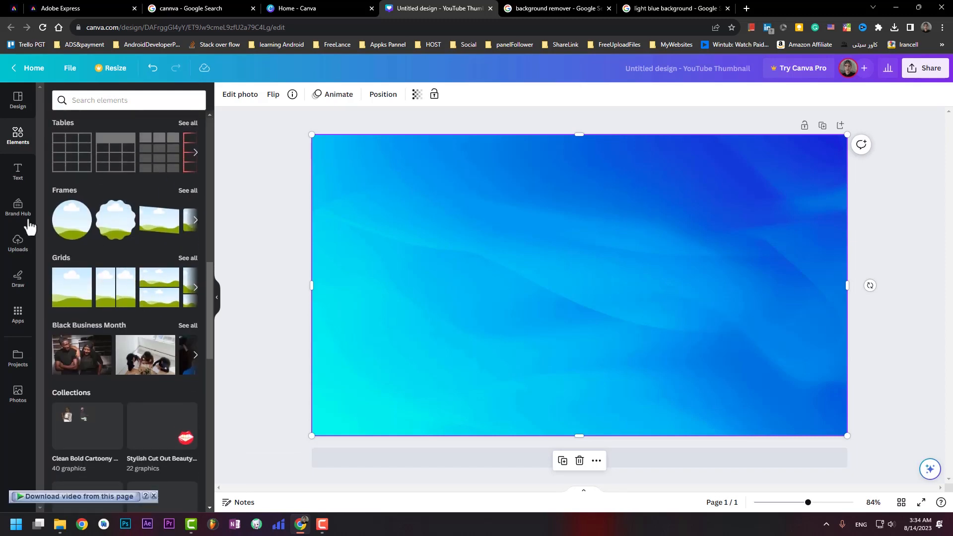
pyautogui.scroll(1, 145, 247)
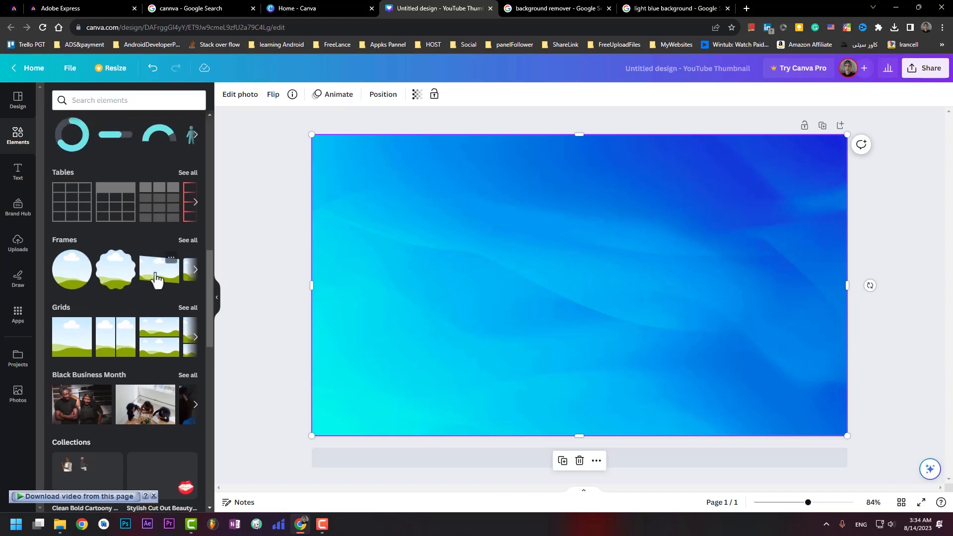
# Step: Insert a square frame with one rounded corner on the page and fill it with the uploaded portrait cutout
pyautogui.click(54, 270)
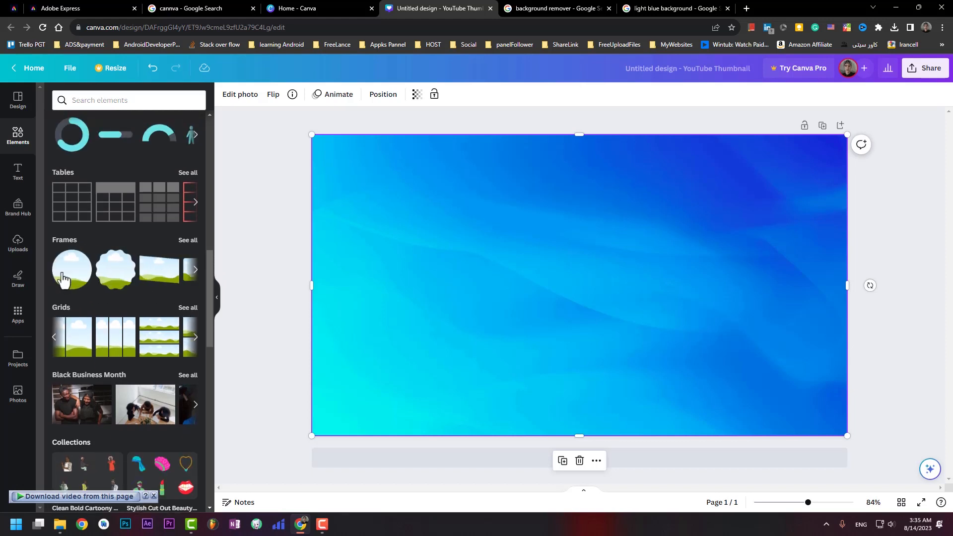
pyautogui.click(193, 270)
pyautogui.click(155, 283)
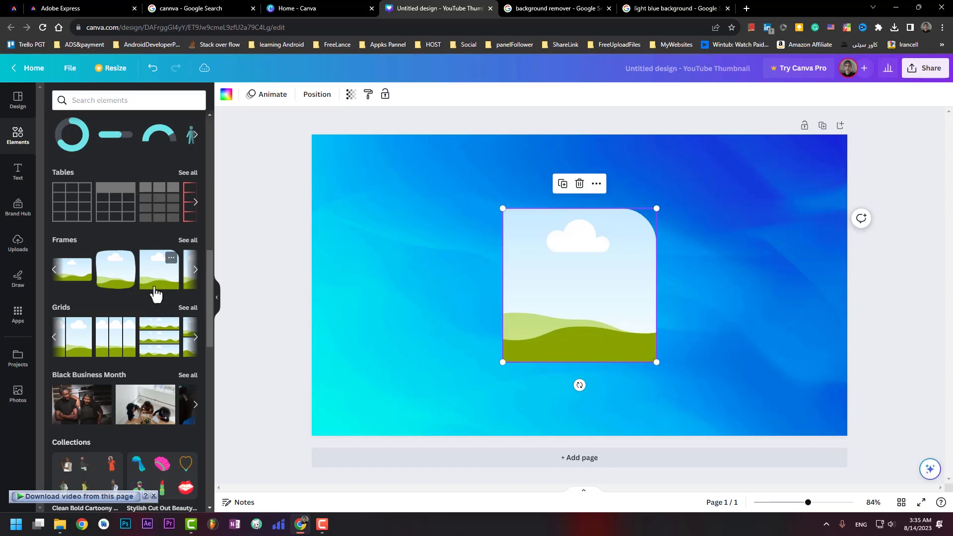
pyautogui.click(18, 243)
pyautogui.moveTo(169, 288); pyautogui.dragTo(562, 292)
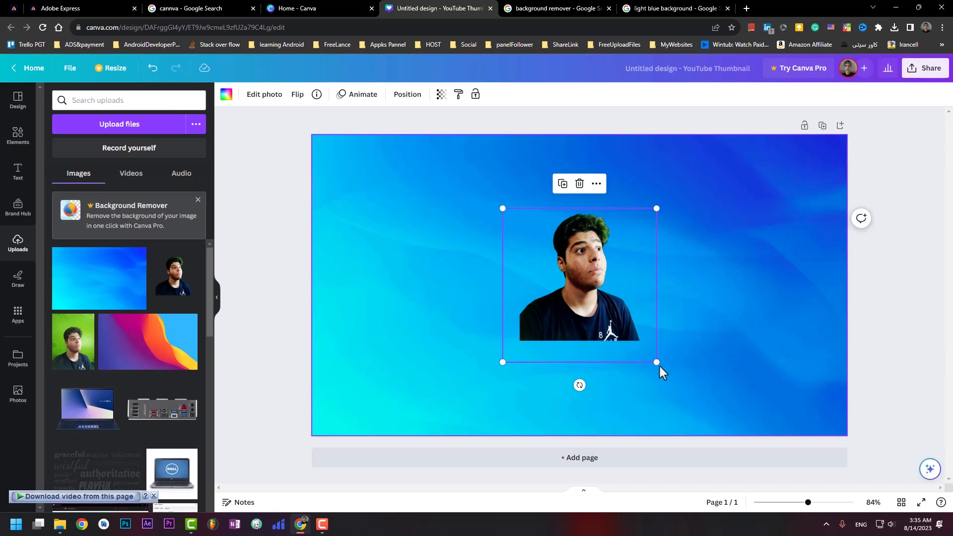
# Step: Enlarge the framed portrait, shift it to the page's lower-left area, and delete both the portrait and its frame
pyautogui.moveTo(656, 362); pyautogui.dragTo(783, 438)
pyautogui.moveTo(644, 336); pyautogui.dragTo(462, 354)
pyautogui.press('Delete')
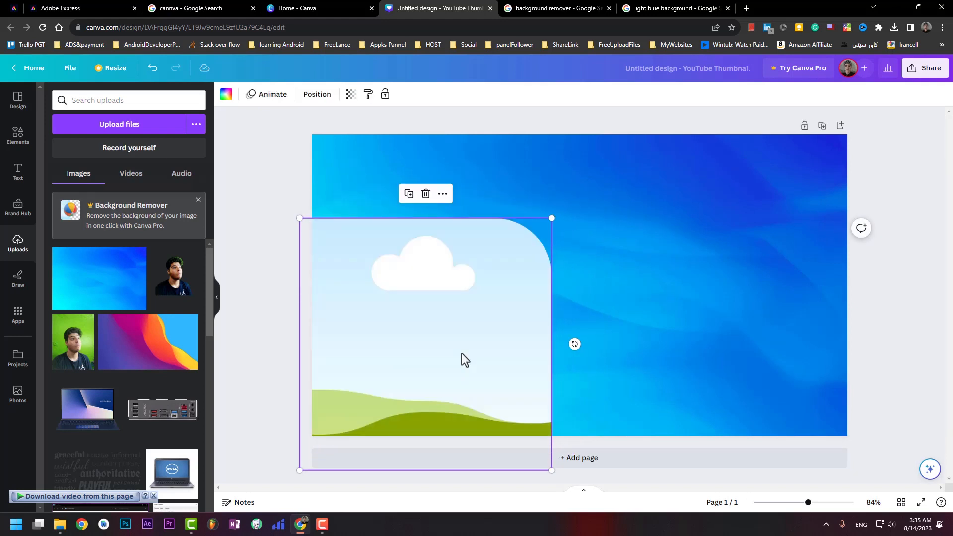
pyautogui.press('Delete')
# Step: Place the uploaded portrait cutout directly on the page and enlarge it to fill the left half, with its base cropped by the page edge
pyautogui.moveTo(183, 287); pyautogui.dragTo(392, 317)
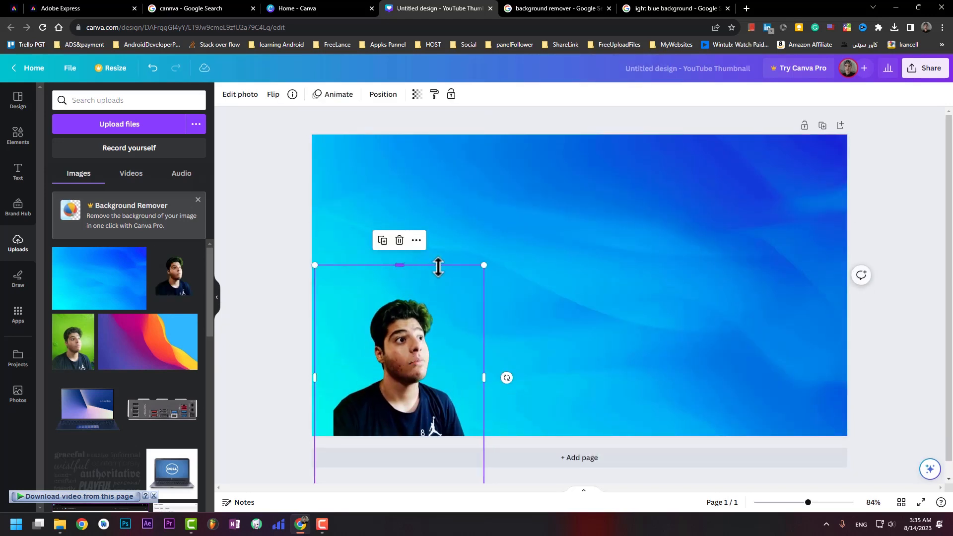
pyautogui.moveTo(484, 265); pyautogui.dragTo(591, 183)
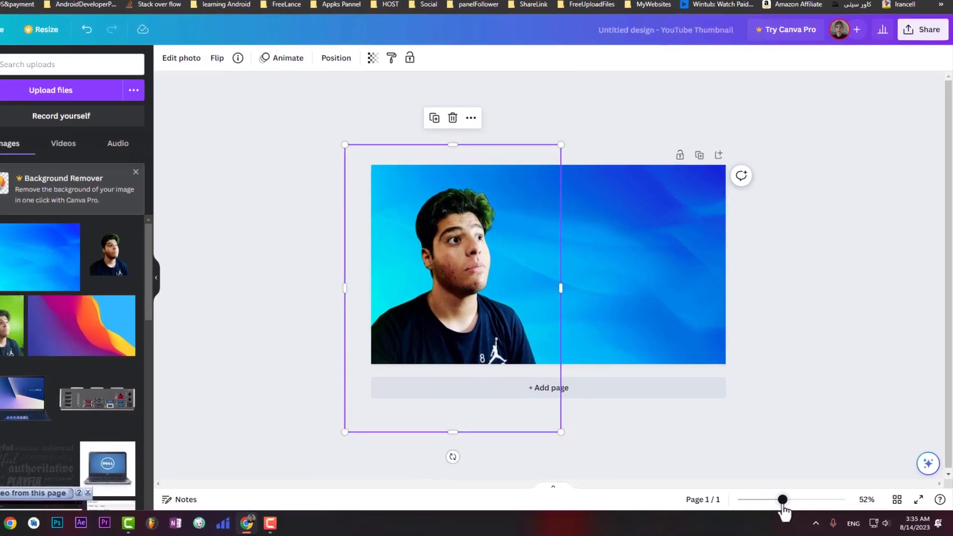
pyautogui.moveTo(795, 504); pyautogui.dragTo(770, 496)
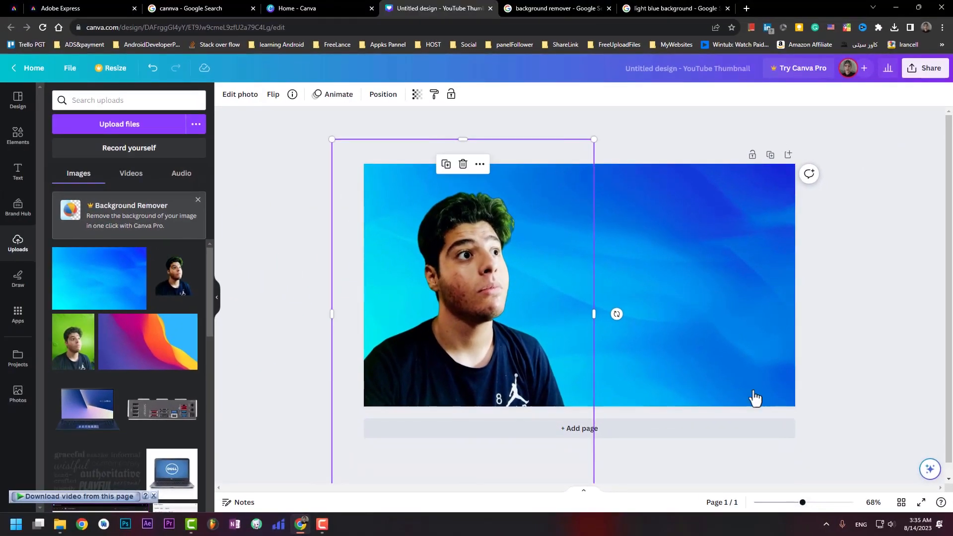
pyautogui.moveTo(595, 141); pyautogui.dragTo(609, 107)
pyautogui.moveTo(491, 278); pyautogui.dragTo(475, 290)
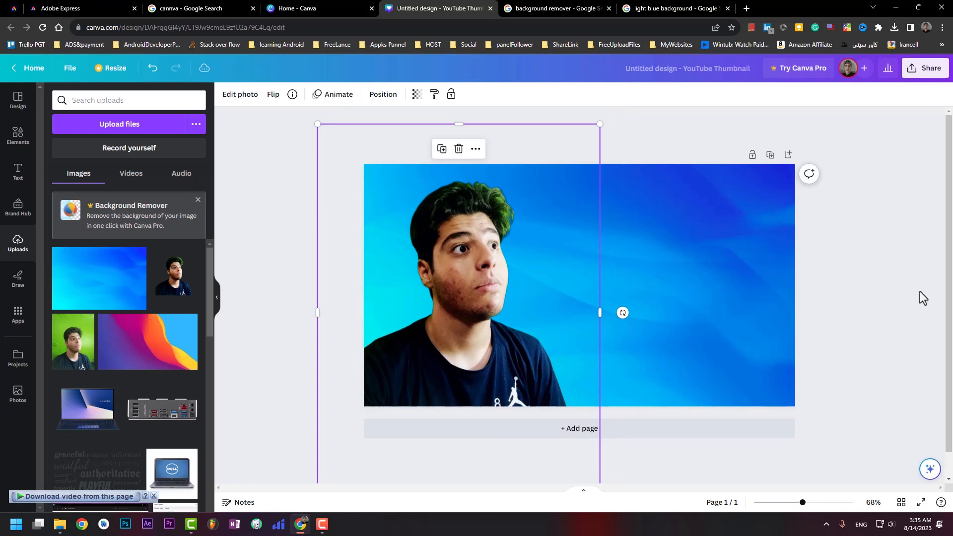
pyautogui.click(857, 270)
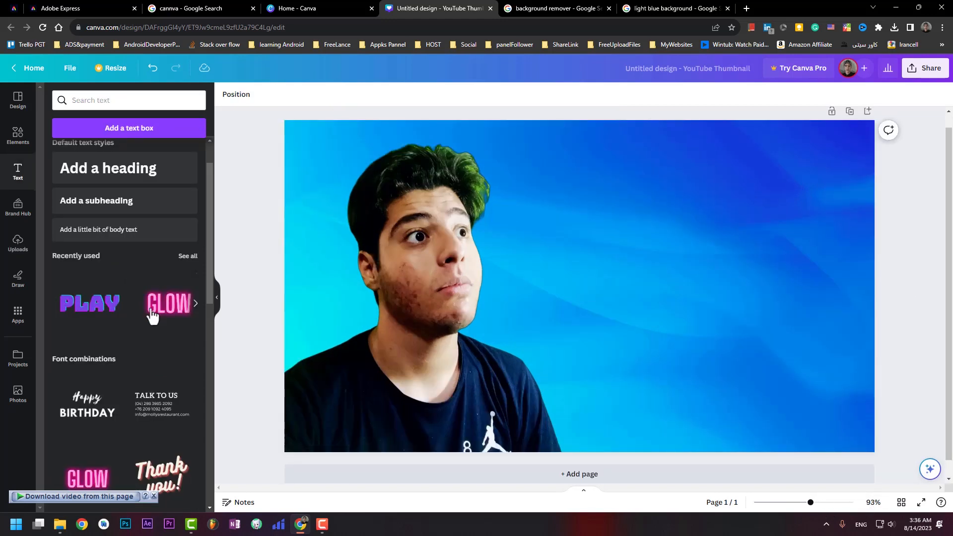
# Step: Add the recently used pink neon GLOW text style to the page and replace its wording with FREE
pyautogui.click(153, 315)
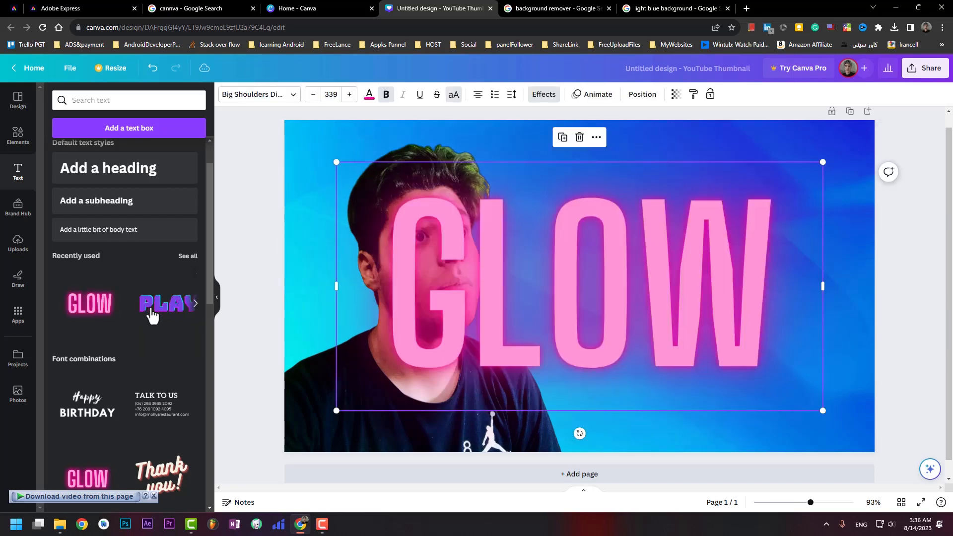
pyautogui.click(614, 285)
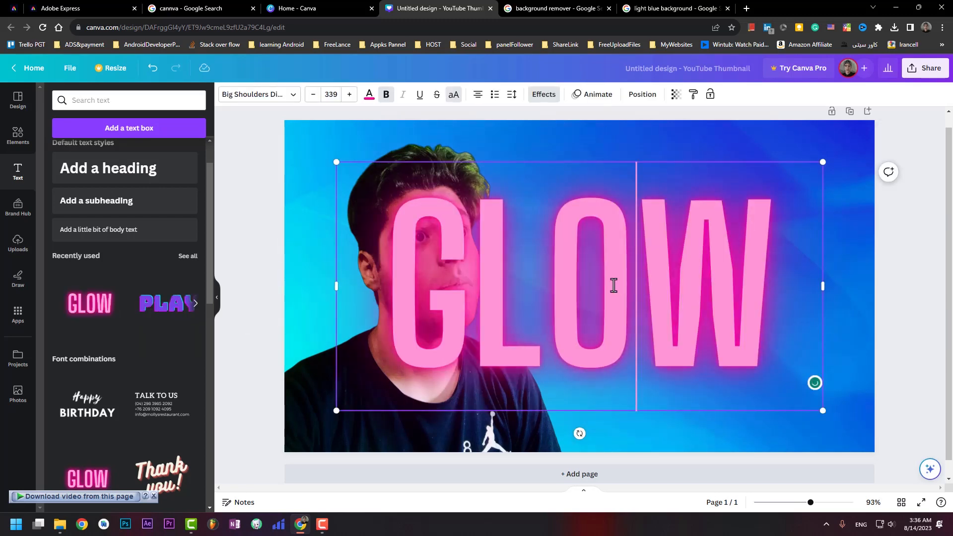
pyautogui.hotkey('ctrl', 'a')
pyautogui.write('FR')
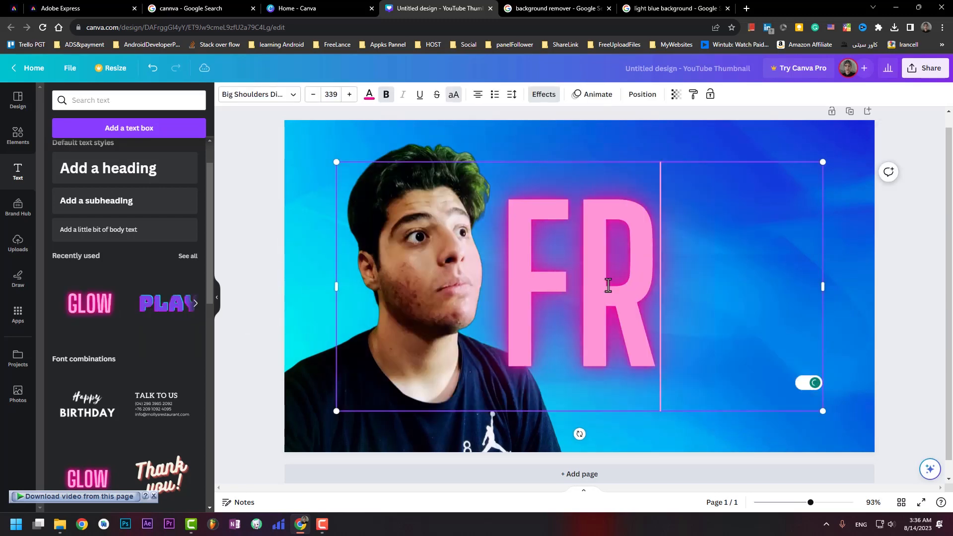
pyautogui.write('EE')
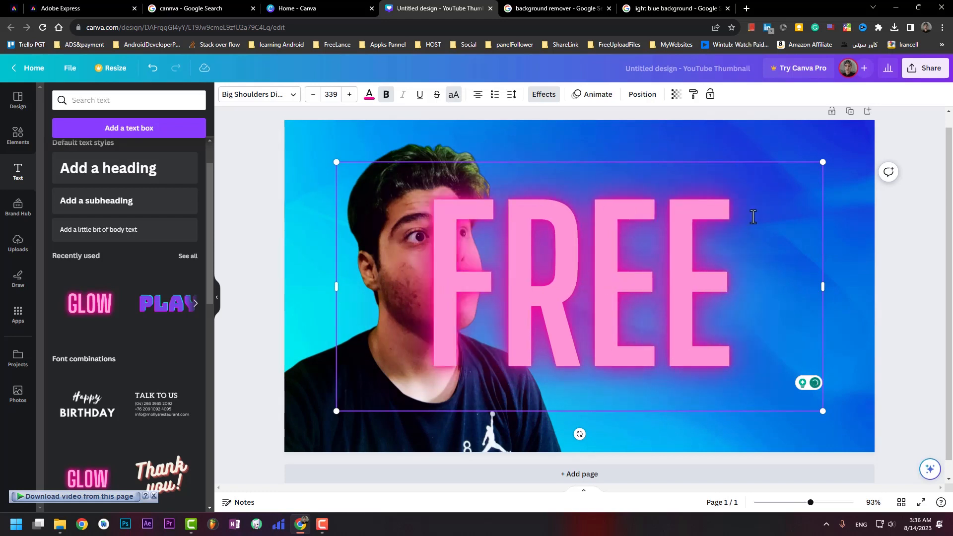
# Step: Narrow the FREE text box, placing it beside the portrait, and color the text green (#00BF63)
pyautogui.moveTo(823, 286); pyautogui.dragTo(651, 285)
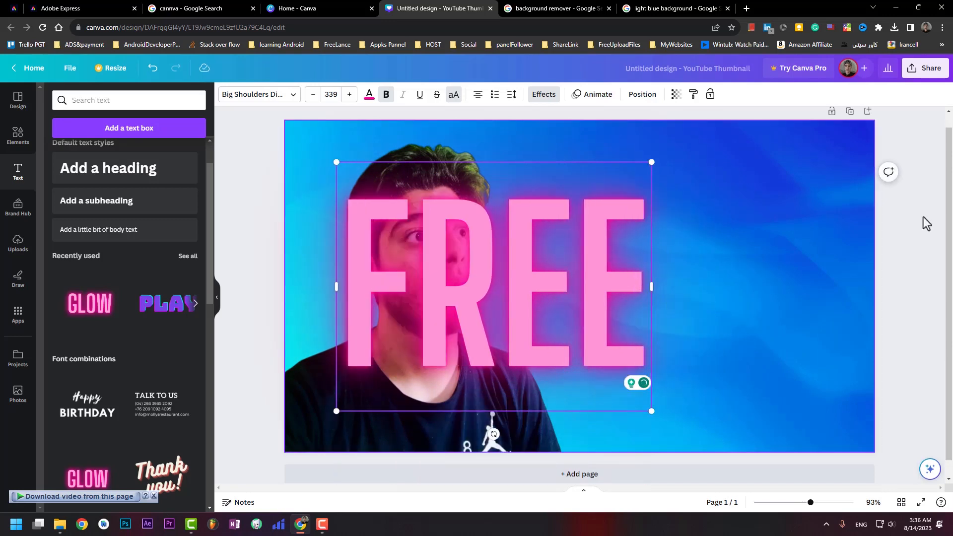
pyautogui.moveTo(456, 218); pyautogui.dragTo(654, 182)
pyautogui.click(368, 94)
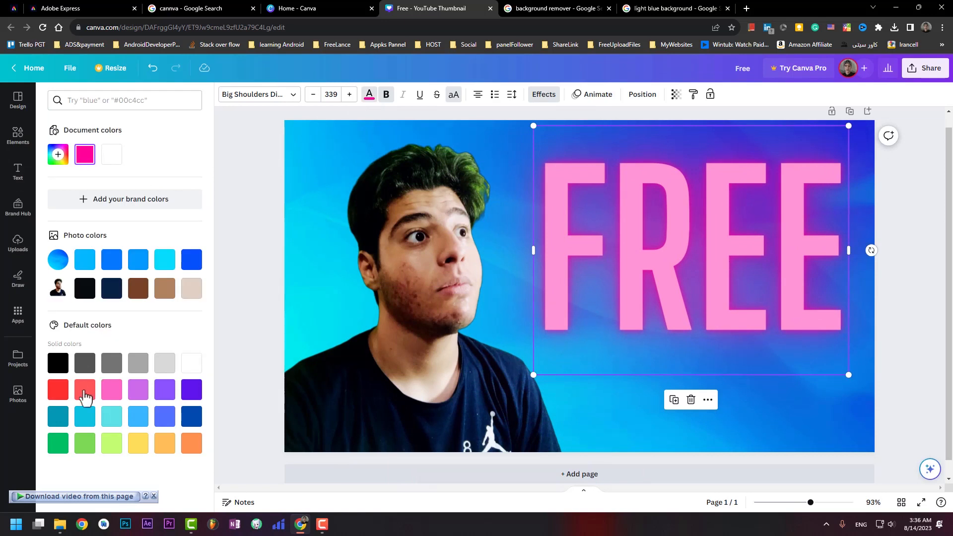
pyautogui.click(53, 448)
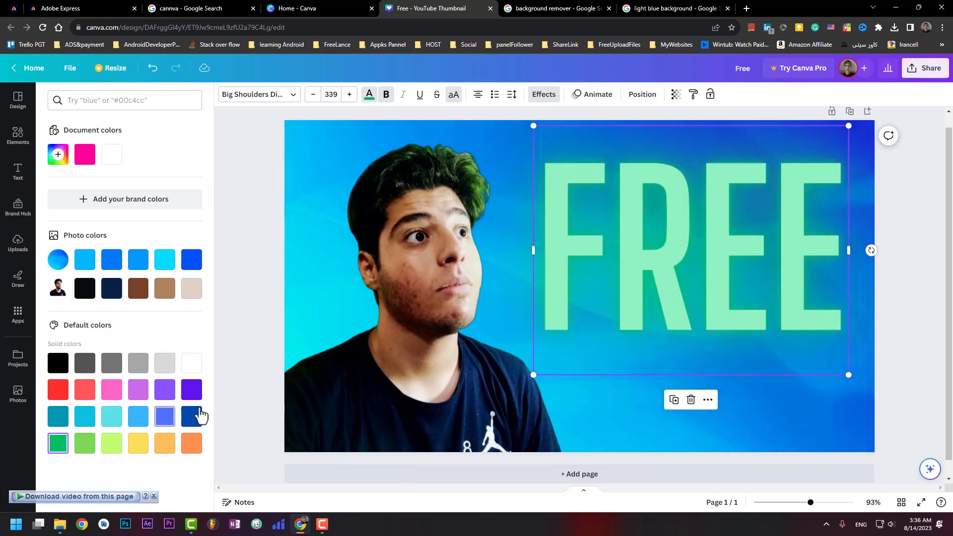
# Step: Shrink the FREE text to size 333 and position it near the page's upper-right corner
pyautogui.moveTo(671, 277); pyautogui.dragTo(663, 263)
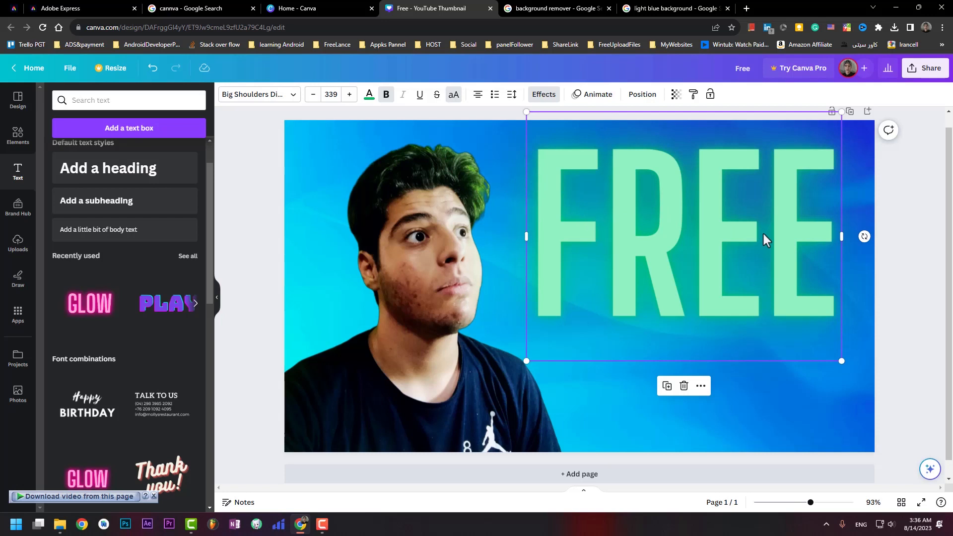
pyautogui.moveTo(842, 361)
pyautogui.mouseDown()
pyautogui.moveTo(809, 323)
pyautogui.moveTo(836, 357)
pyautogui.mouseUp()
pyautogui.moveTo(723, 273); pyautogui.dragTo(730, 268)
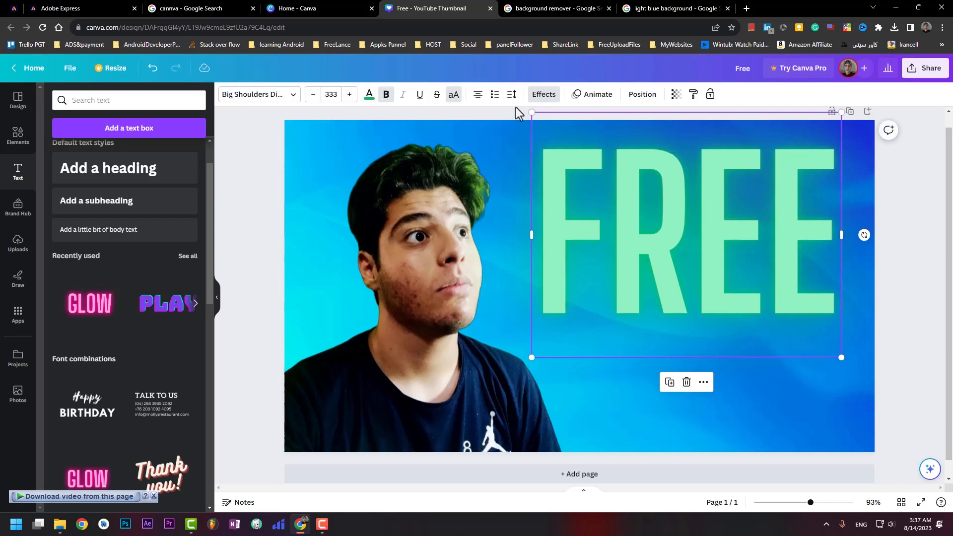
# Step: Compare the Glitch, Outline and Lift effects on the FREE text and apply Neon with intensity 50
pyautogui.click(538, 98)
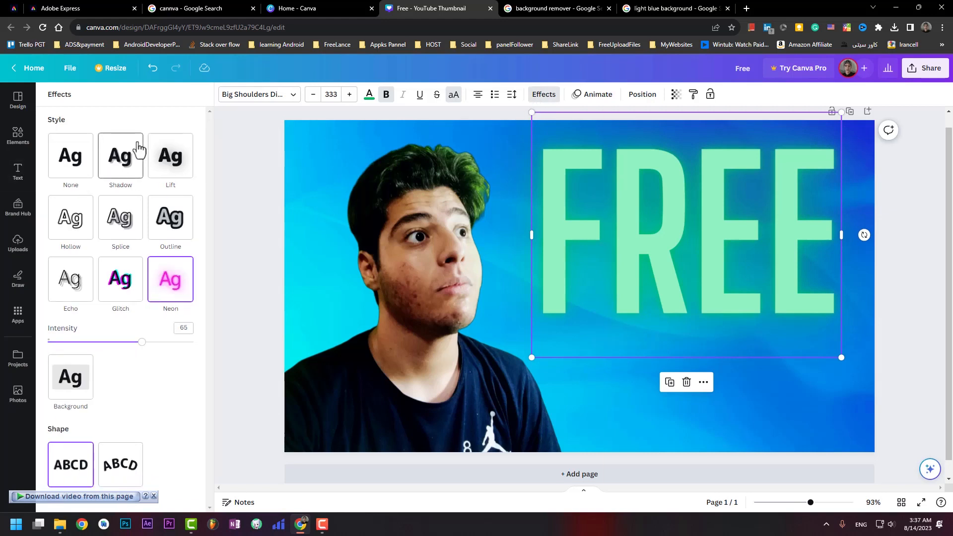
pyautogui.click(122, 294)
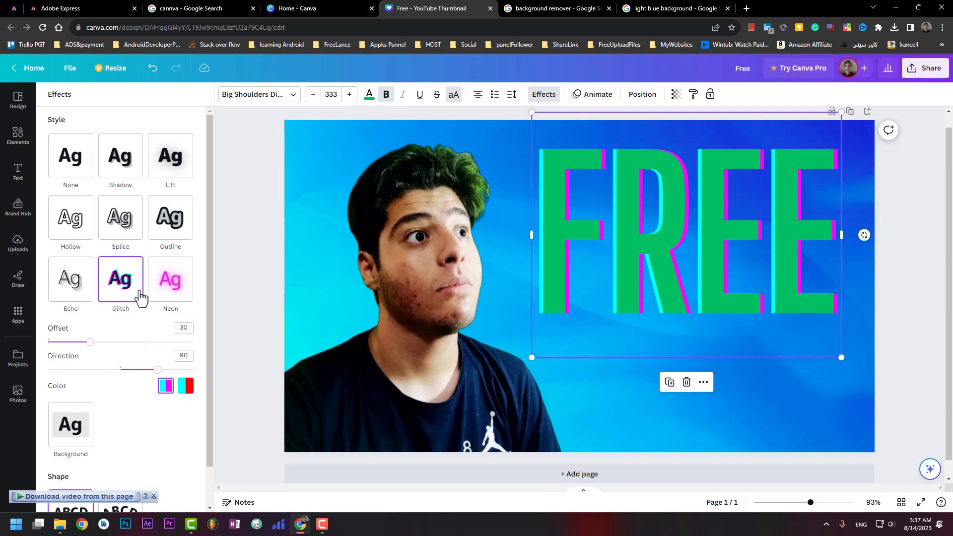
pyautogui.click(173, 293)
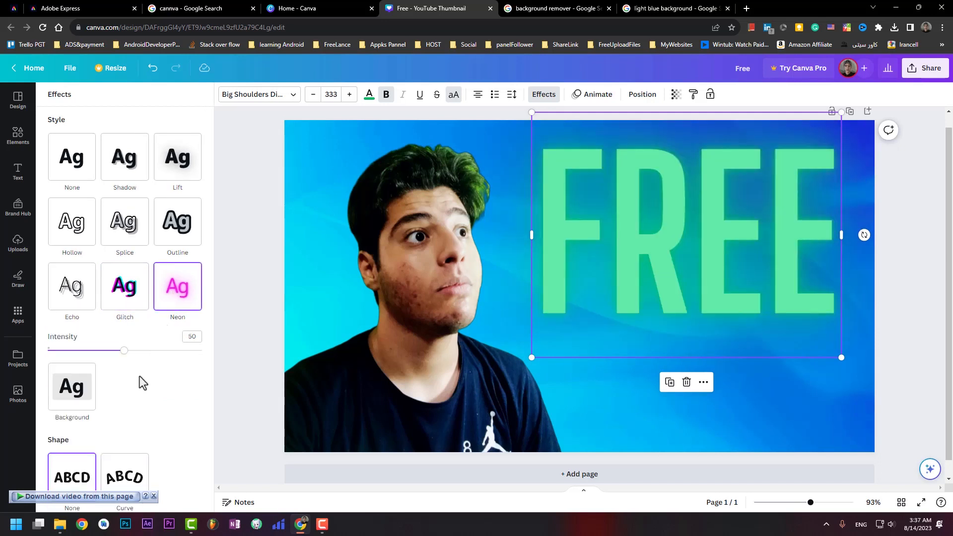
pyautogui.click(187, 227)
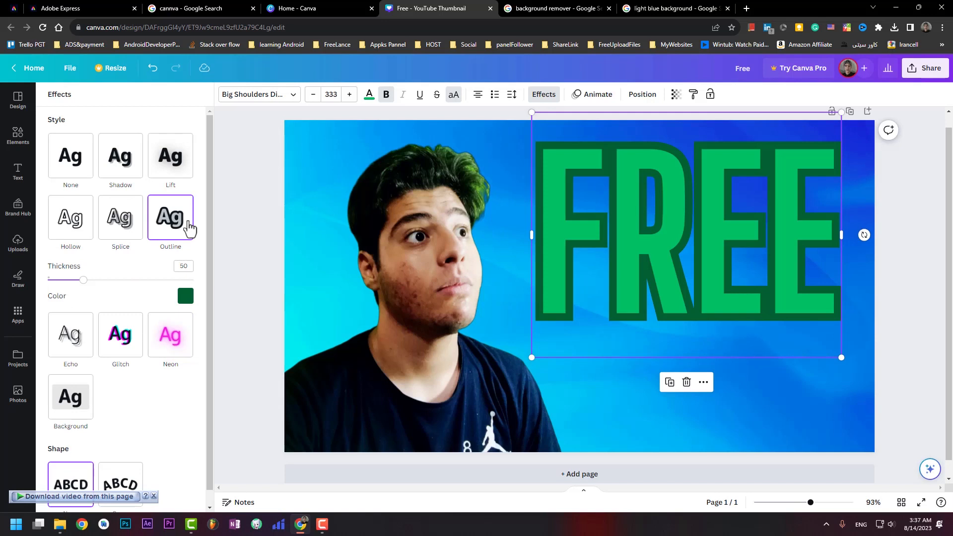
pyautogui.click(171, 159)
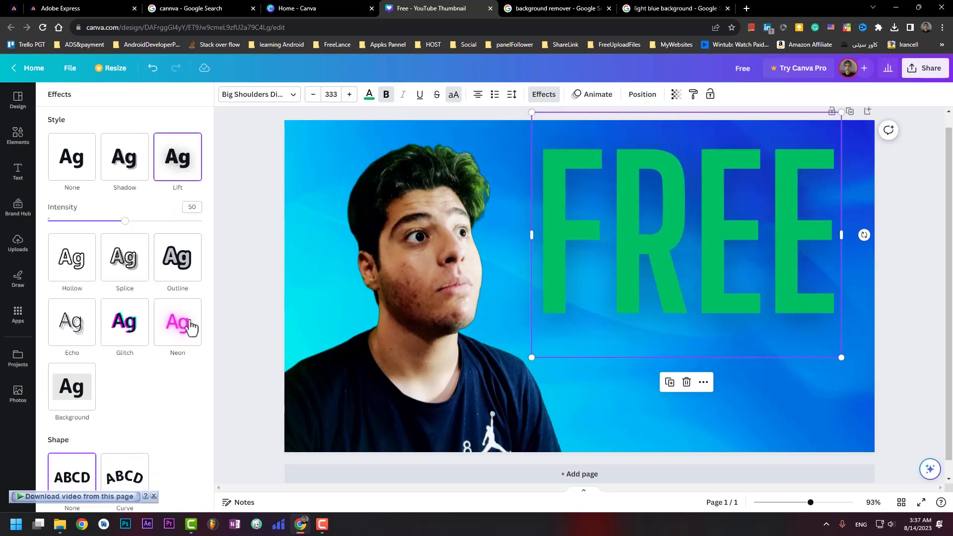
pyautogui.click(190, 328)
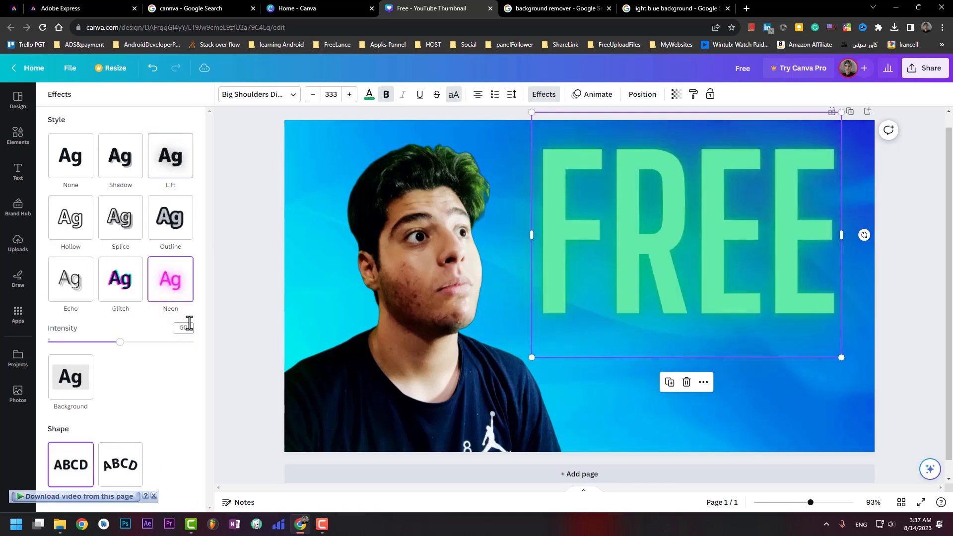
# Step: Try a brighter custom green for the FREE text
pyautogui.click(370, 97)
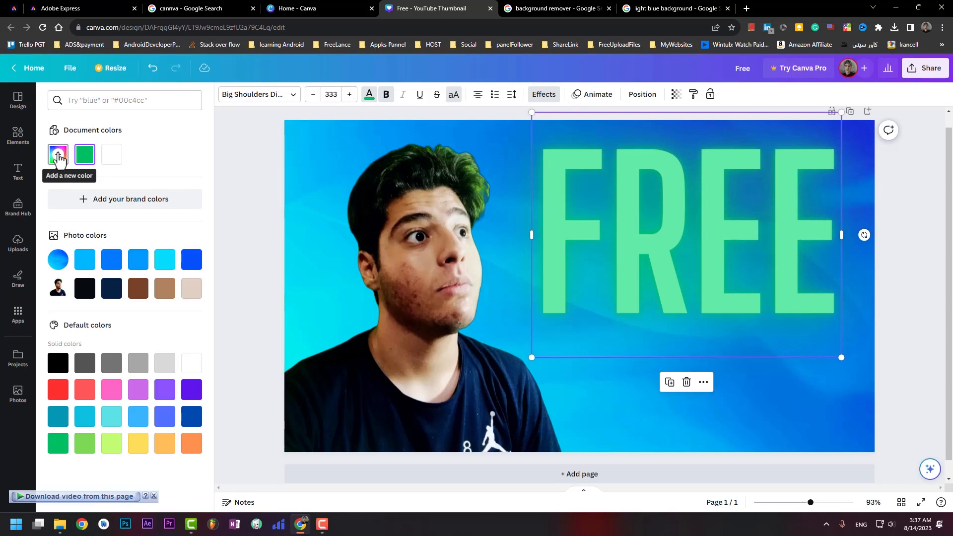
pyautogui.click(58, 155)
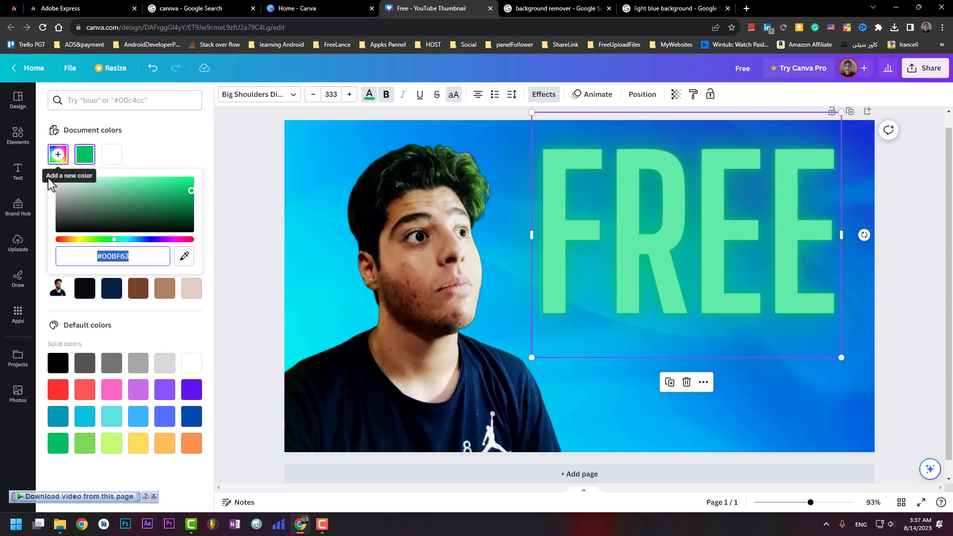
pyautogui.moveTo(169, 189); pyautogui.dragTo(197, 166)
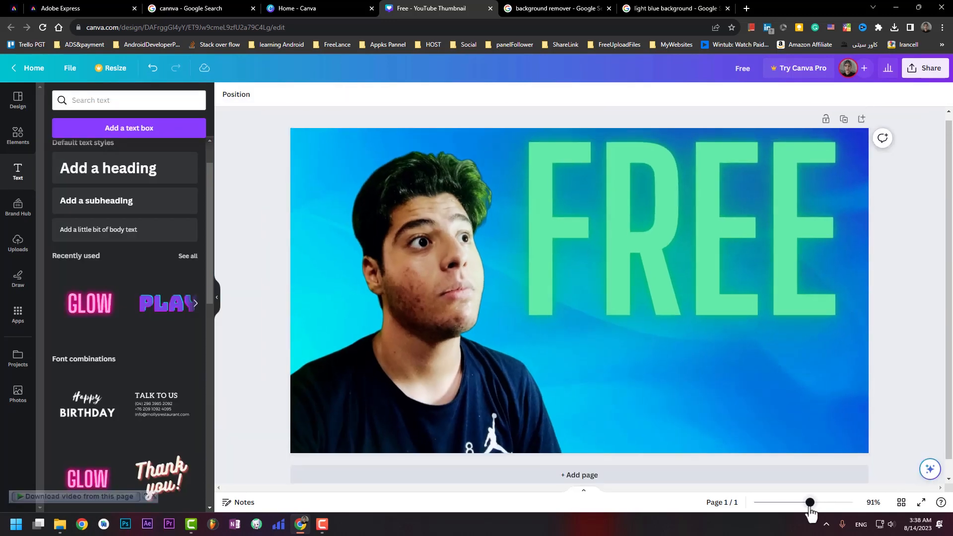
pyautogui.moveTo(811, 506); pyautogui.dragTo(810, 506)
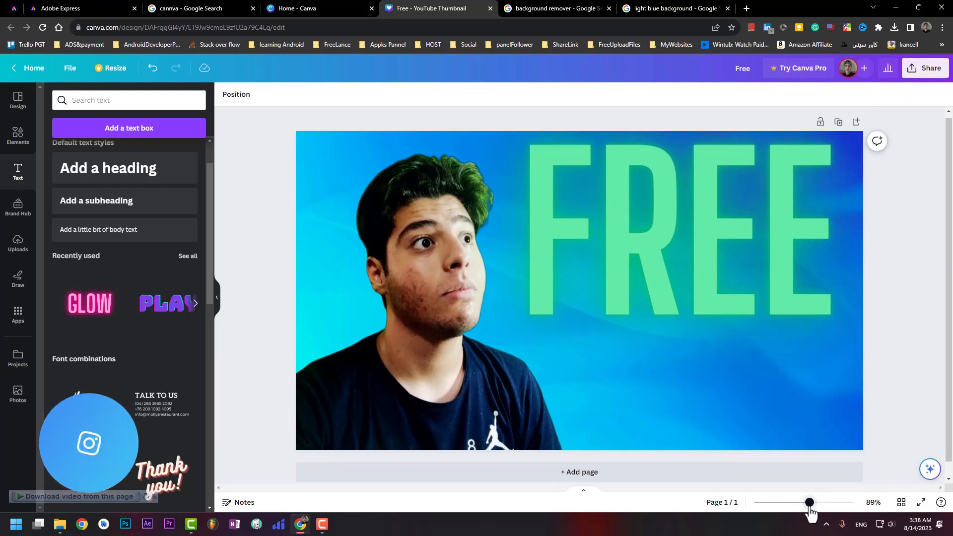
# Step: Add the GAME ON glitch-style text to the page and replace its wording with THUMBNAIL
pyautogui.moveTo(810, 506); pyautogui.dragTo(738, 505)
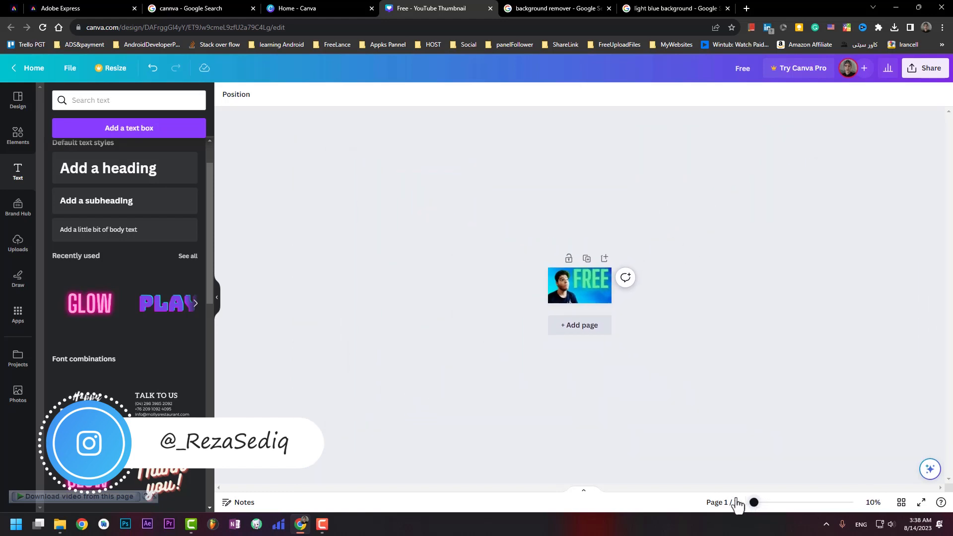
pyautogui.moveTo(738, 505); pyautogui.dragTo(807, 503)
pyautogui.scroll(-5, 166, 358)
pyautogui.moveTo(165, 353); pyautogui.dragTo(591, 397)
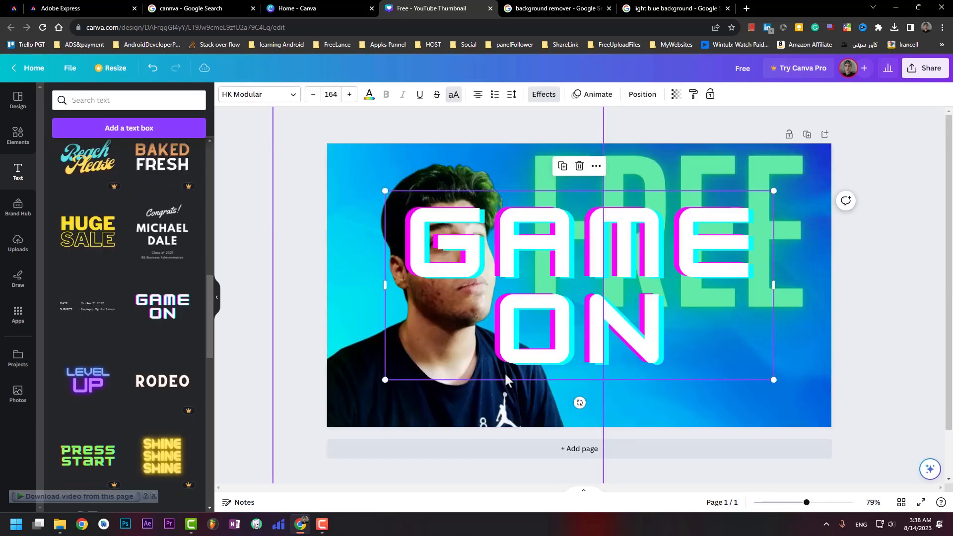
pyautogui.doubleClick(581, 260)
pyautogui.tripleClick(596, 294)
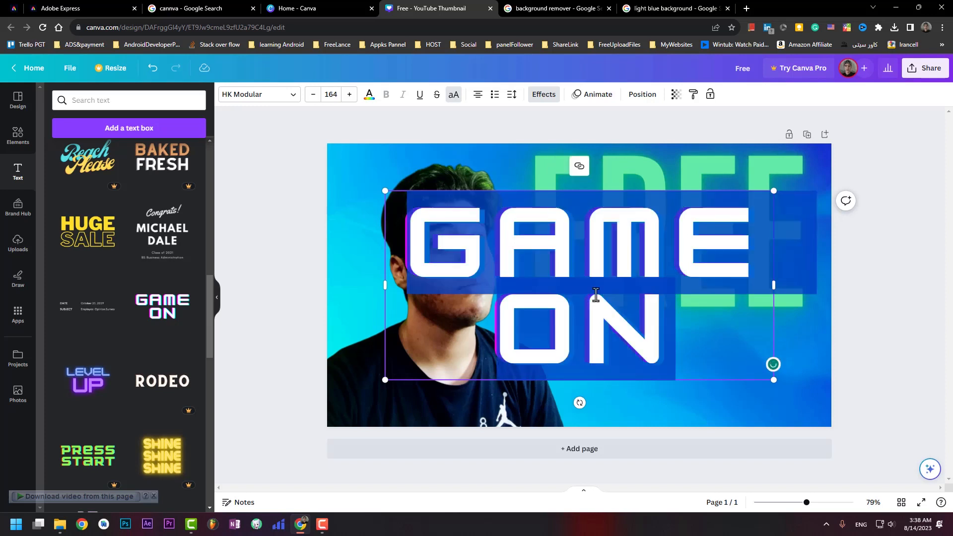
pyautogui.write('THU')
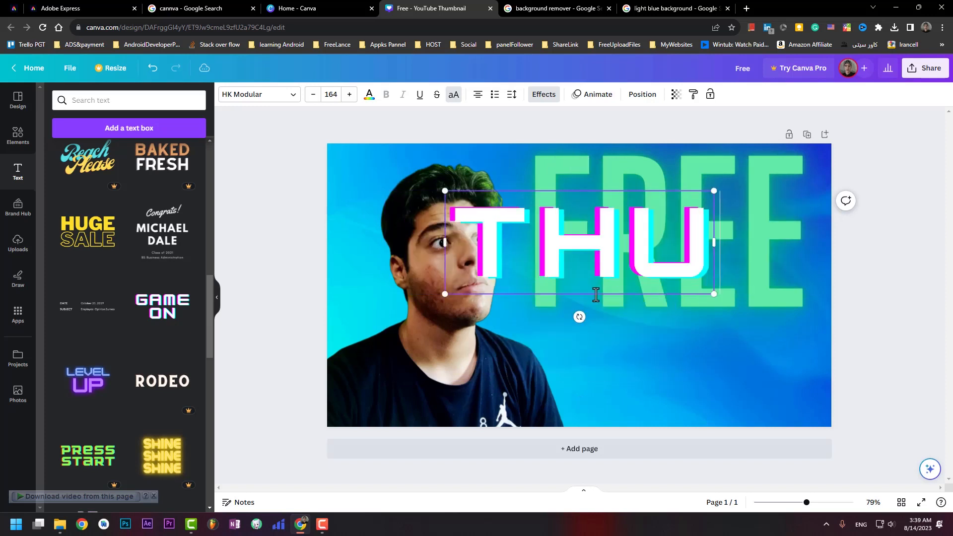
pyautogui.write('MBNAIL')
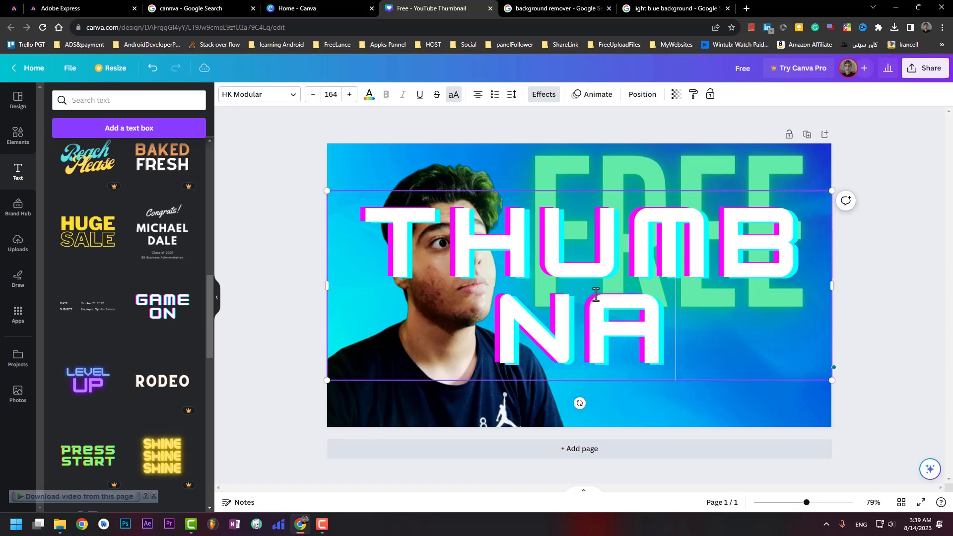
# Step: Widen the THUMBNAIL text box to fit one line, shrink the text to size 103 and place it along the page's lower edge
pyautogui.moveTo(327, 285); pyautogui.dragTo(221, 289)
pyautogui.moveTo(832, 286); pyautogui.dragTo(926, 286)
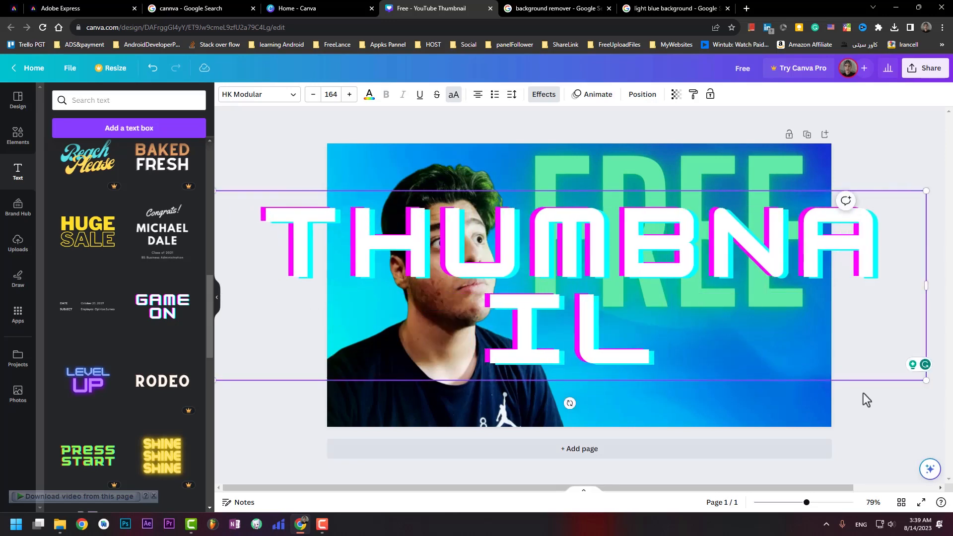
pyautogui.moveTo(695, 246); pyautogui.dragTo(534, 263)
pyautogui.moveTo(764, 303); pyautogui.dragTo(827, 303)
pyautogui.moveTo(827, 312); pyautogui.dragTo(445, 267)
pyautogui.moveTo(440, 237); pyautogui.dragTo(816, 341)
pyautogui.moveTo(821, 370); pyautogui.dragTo(785, 366)
pyautogui.moveTo(642, 342)
pyautogui.mouseDown()
pyautogui.moveTo(655, 407)
pyautogui.moveTo(654, 349)
pyautogui.mouseUp()
pyautogui.moveTo(352, 319); pyautogui.dragTo(488, 372)
pyautogui.moveTo(827, 396); pyautogui.dragTo(919, 428)
pyautogui.moveTo(734, 382); pyautogui.dragTo(640, 401)
pyautogui.moveTo(333, 369); pyautogui.dragTo(312, 365)
pyautogui.moveTo(772, 388); pyautogui.dragTo(766, 391)
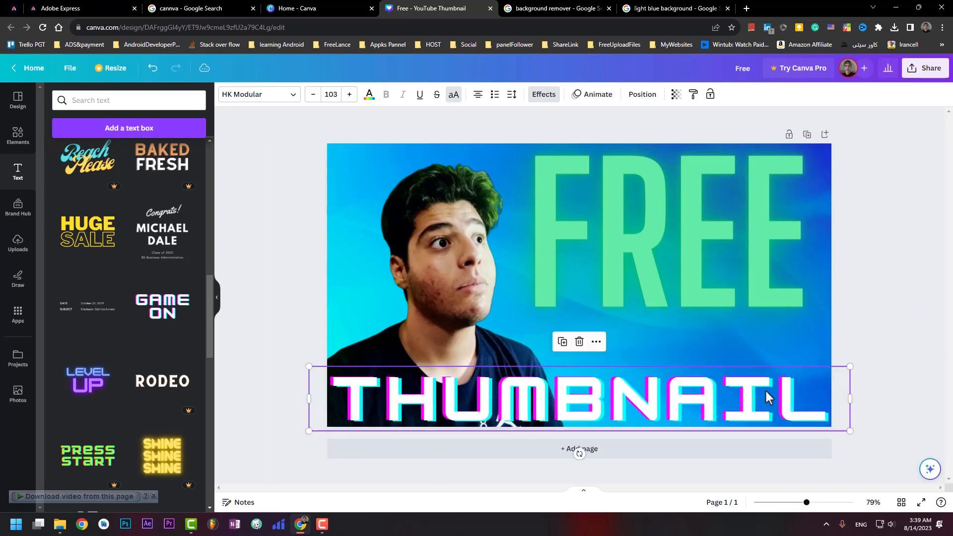
# Step: Try blue and red on the THUMBNAIL text and return it to white
pyautogui.click(370, 95)
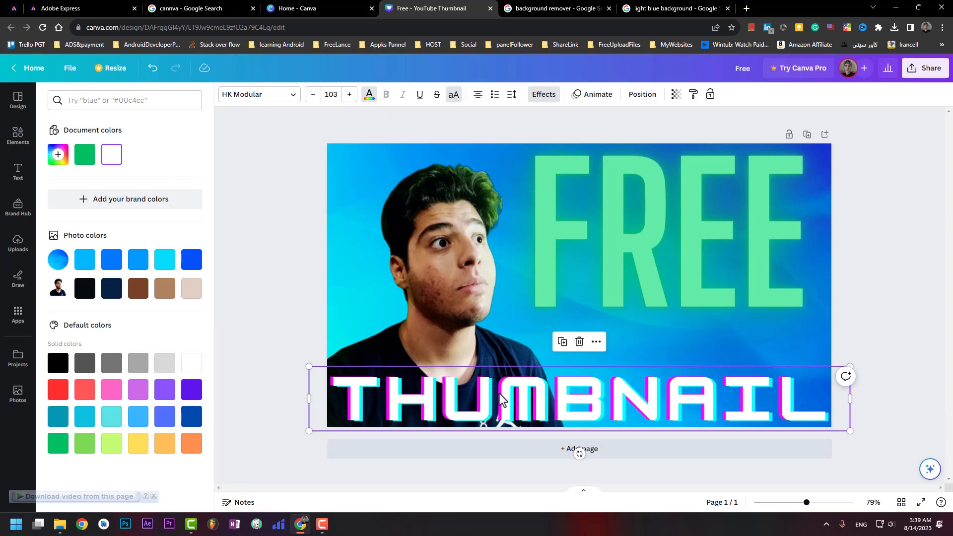
pyautogui.click(138, 260)
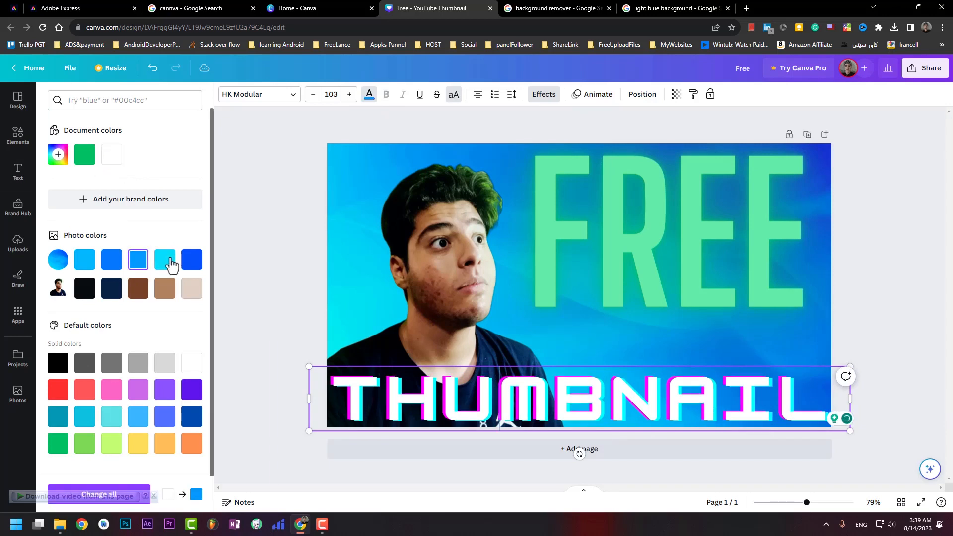
pyautogui.click(58, 390)
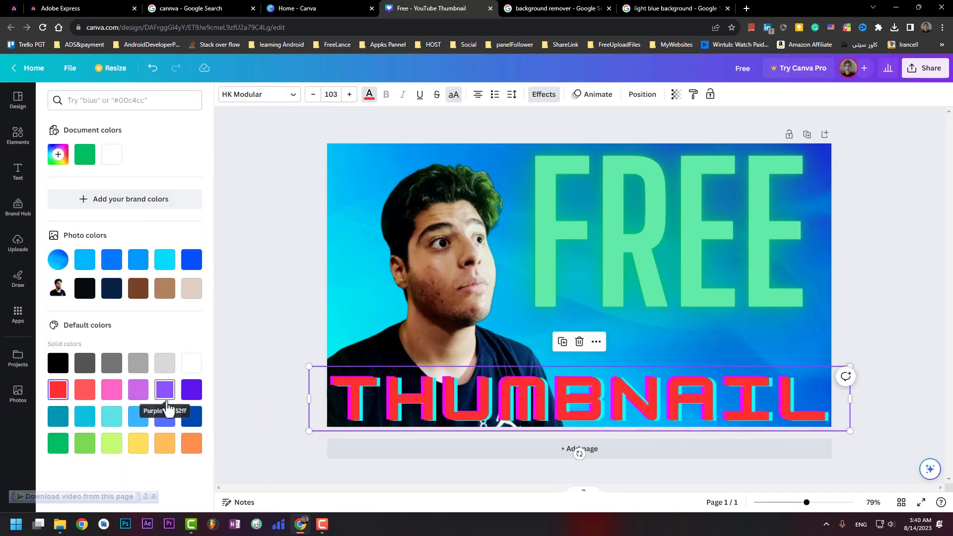
pyautogui.click(111, 154)
pyautogui.click(58, 154)
pyautogui.click(893, 246)
# Step: Find the circle elements, add a solid circle shape to the page and move it beside the portrait's face
pyautogui.click(18, 136)
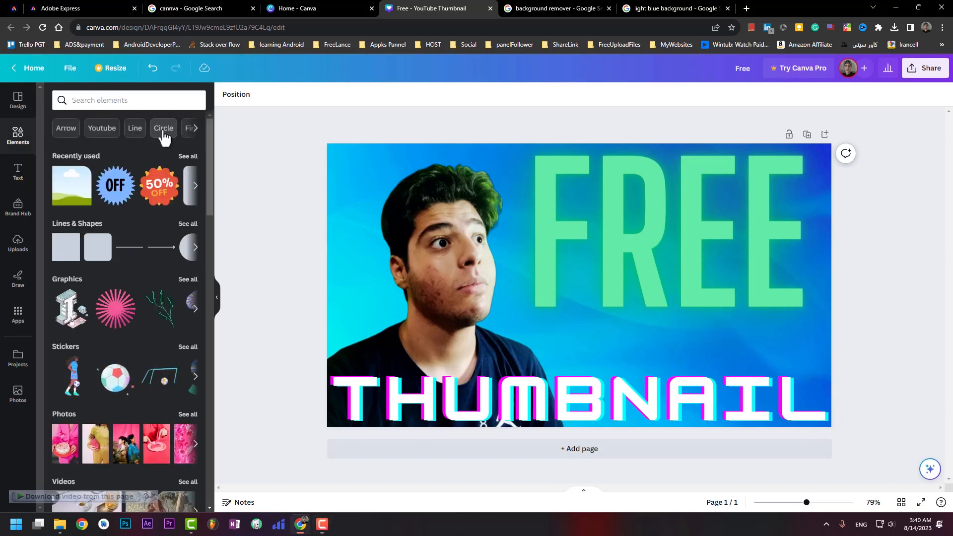
pyautogui.click(163, 130)
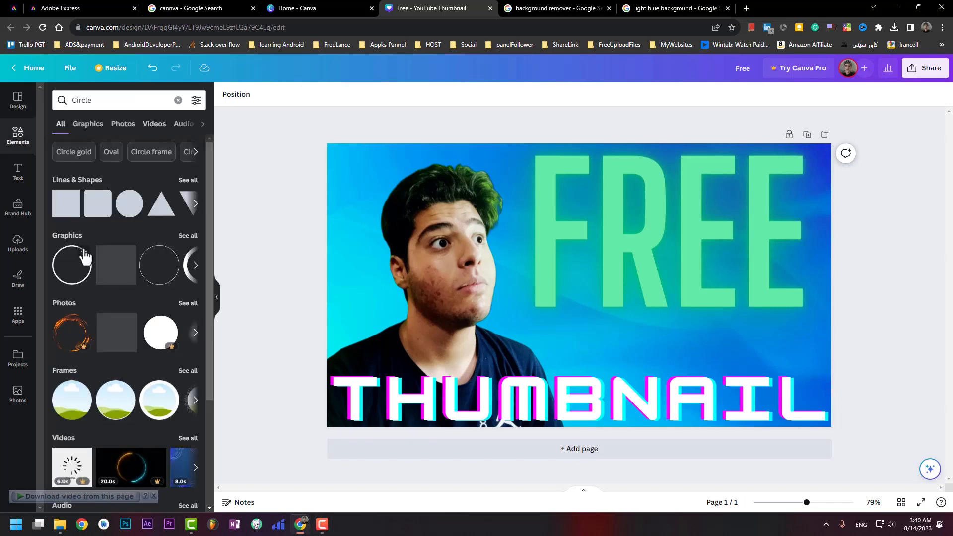
pyautogui.click(129, 204)
pyautogui.doubleClick(594, 283)
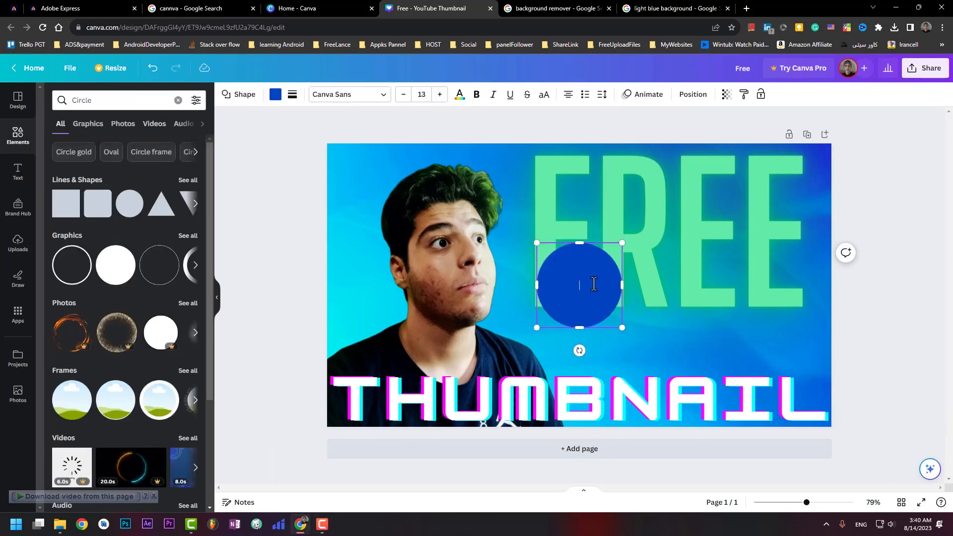
pyautogui.moveTo(588, 290); pyautogui.dragTo(566, 281)
# Step: Compare gradient fills on the circle and apply the pale green to light blue gradient
pyautogui.click(275, 94)
pyautogui.scroll(-2, 118, 362)
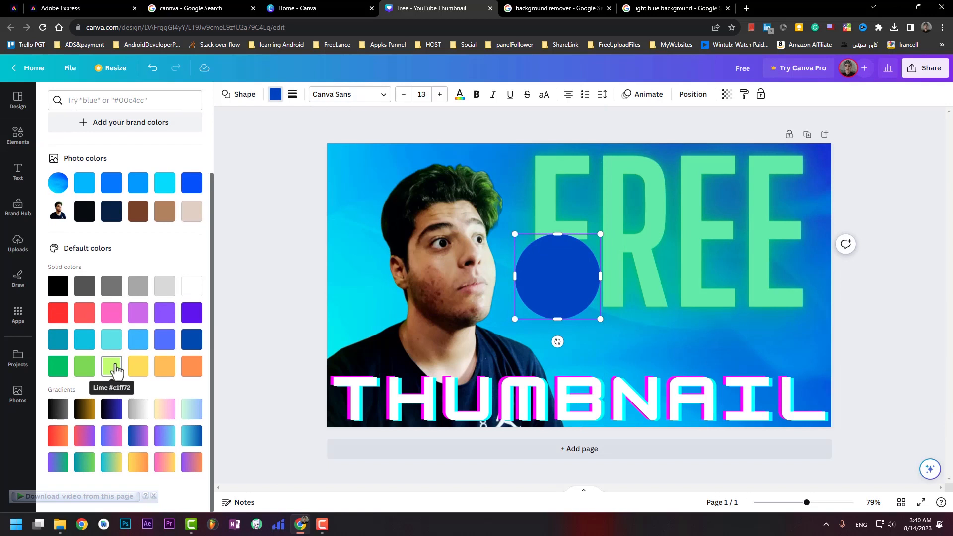
pyautogui.click(190, 412)
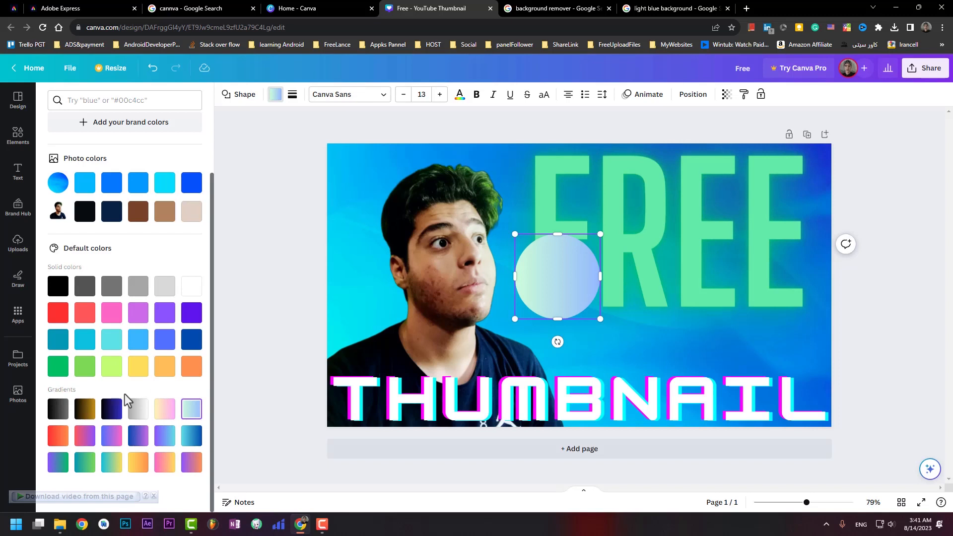
pyautogui.click(192, 437)
pyautogui.click(193, 412)
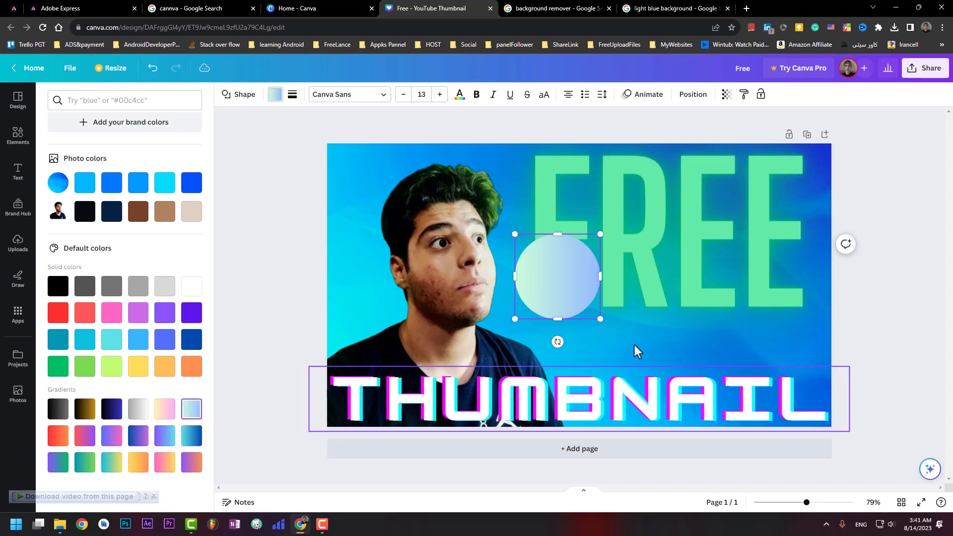
# Step: Enlarge the circle to roughly the size of the portrait's head and position it over the face
pyautogui.moveTo(600, 319); pyautogui.dragTo(812, 453)
pyautogui.moveTo(719, 315); pyautogui.dragTo(513, 238)
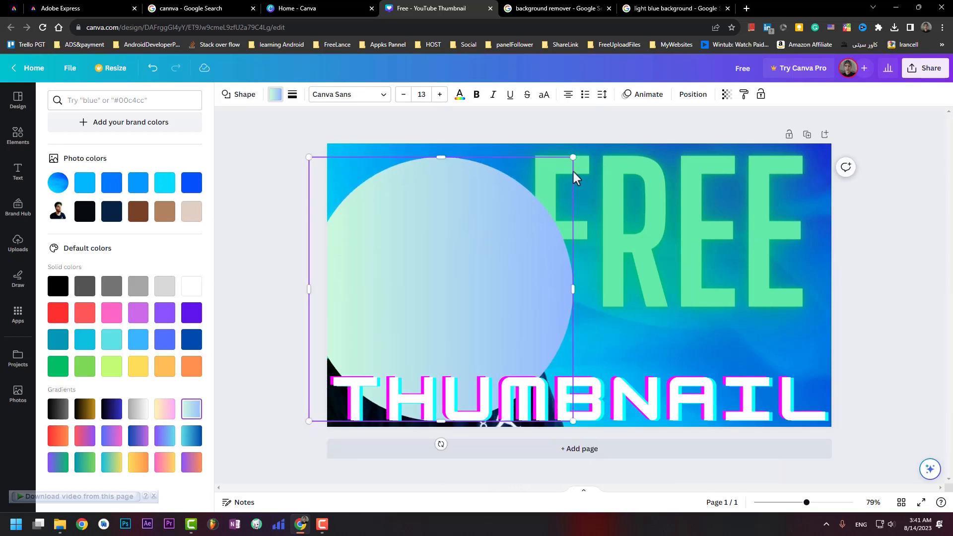
pyautogui.moveTo(573, 158); pyautogui.dragTo(534, 197)
pyautogui.moveTo(440, 258); pyautogui.dragTo(442, 255)
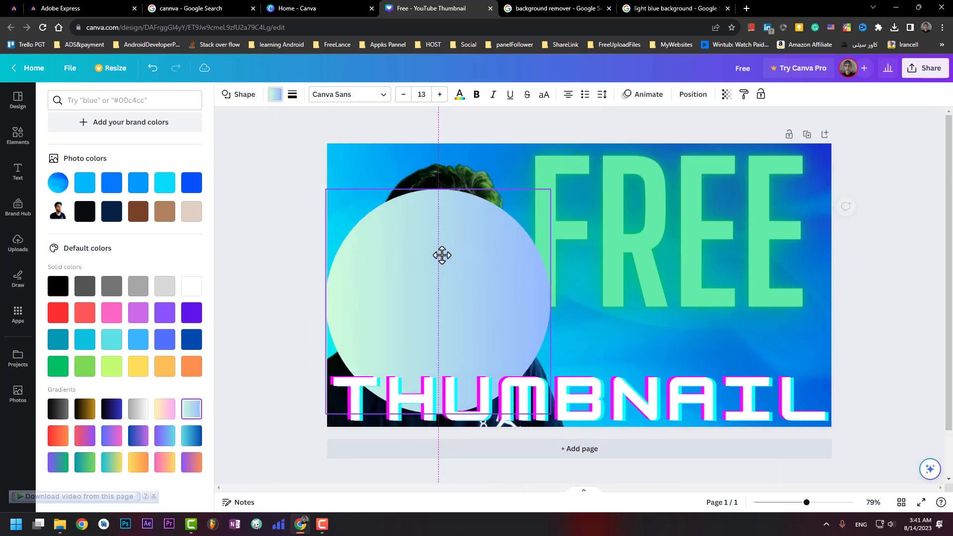
pyautogui.moveTo(549, 192); pyautogui.dragTo(496, 244)
pyautogui.moveTo(435, 286); pyautogui.dragTo(440, 240)
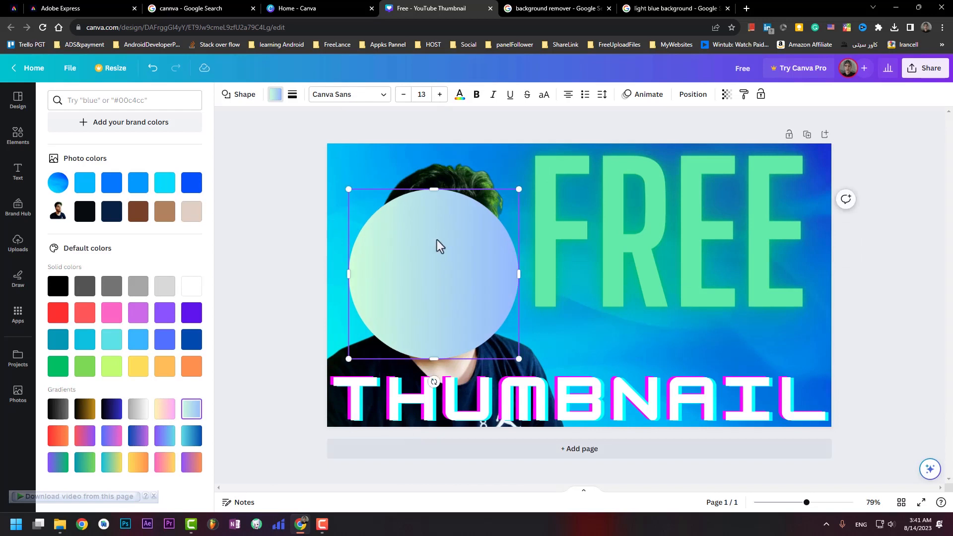
# Step: Send the circle to the back, enlarge it, and move its layer between the portrait and the blue background
pyautogui.rightClick(406, 237)
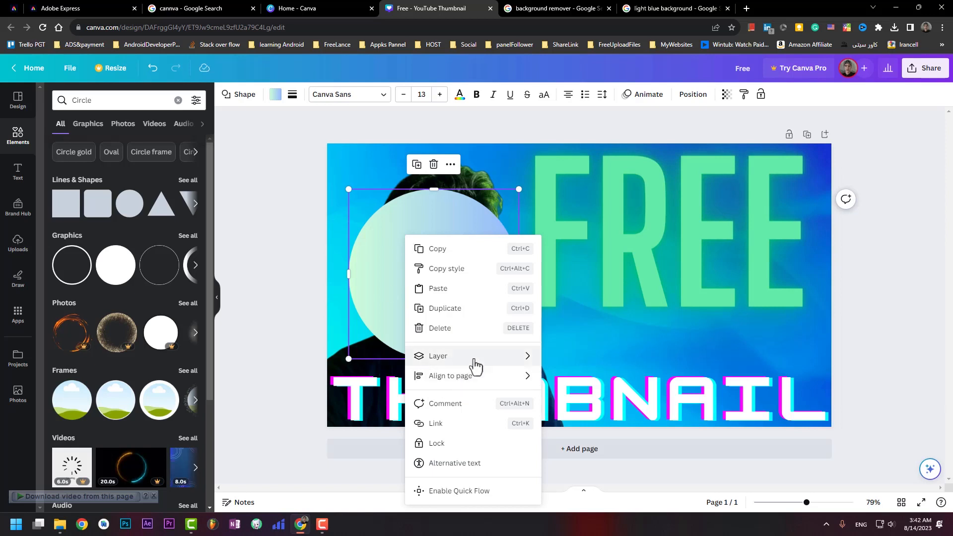
pyautogui.moveTo(476, 366)
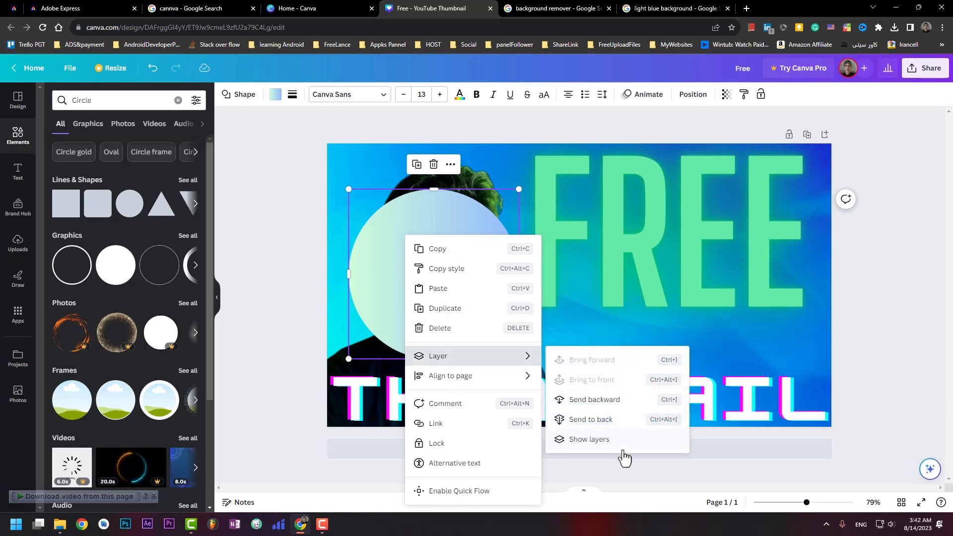
pyautogui.click(583, 421)
pyautogui.moveTo(350, 190); pyautogui.dragTo(309, 150)
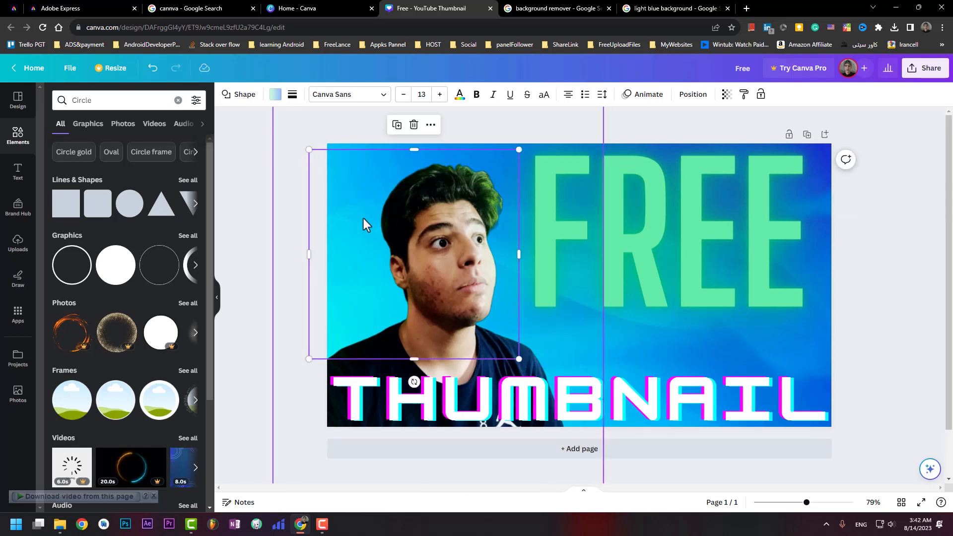
pyautogui.rightClick(364, 221)
pyautogui.moveTo(426, 307)
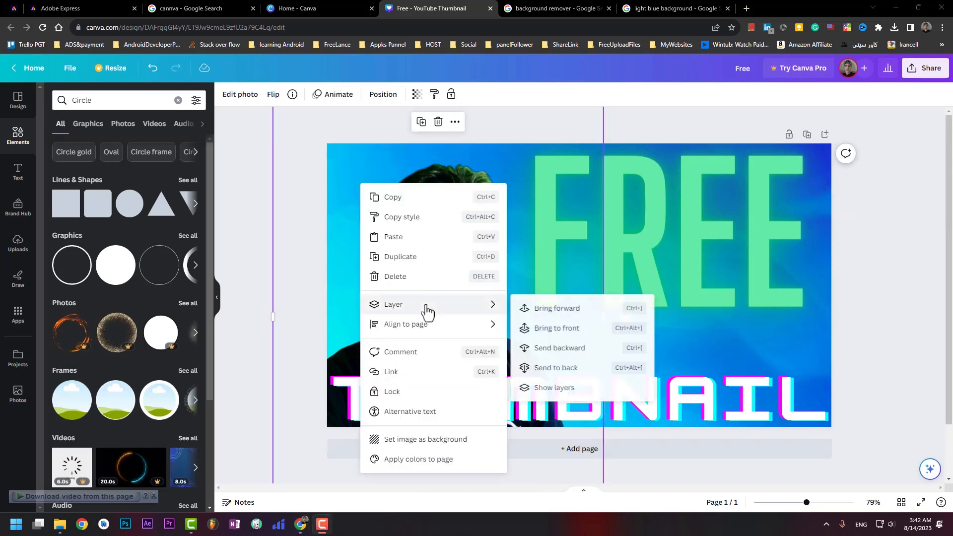
pyautogui.click(548, 392)
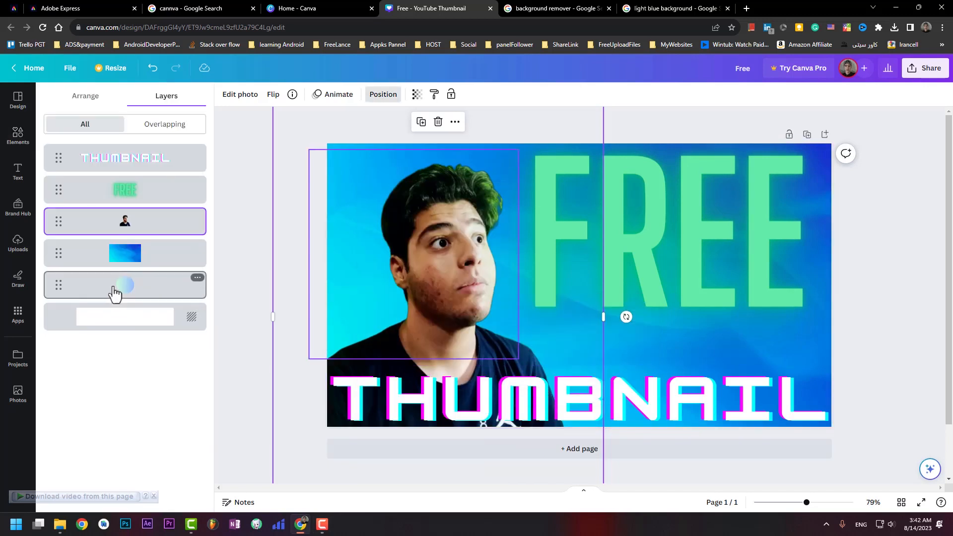
pyautogui.moveTo(116, 295); pyautogui.dragTo(120, 248)
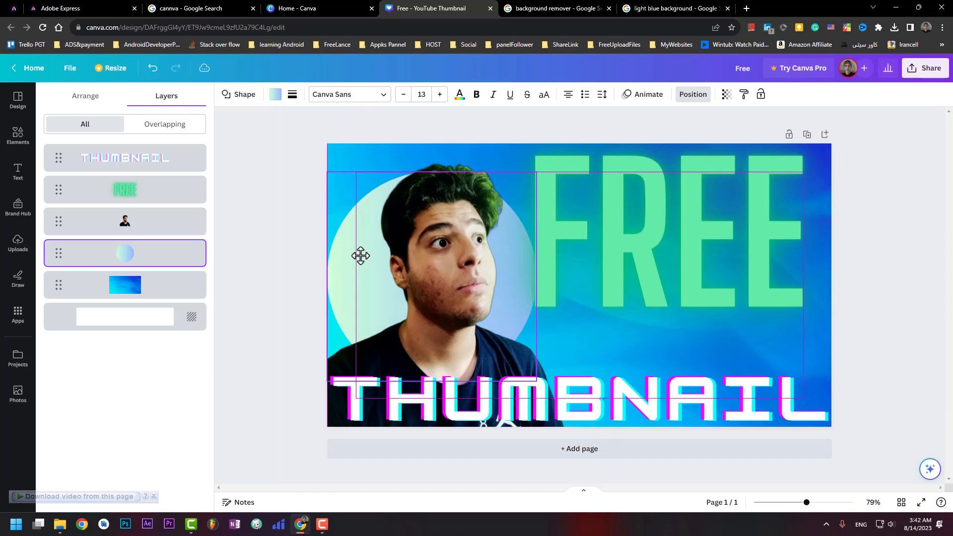
# Step: Enlarge the circle beyond the page's height and center it behind the portrait
pyautogui.moveTo(361, 256); pyautogui.dragTo(360, 255)
pyautogui.moveTo(327, 172); pyautogui.dragTo(272, 118)
pyautogui.moveTo(385, 214); pyautogui.dragTo(404, 274)
pyautogui.moveTo(291, 180); pyautogui.dragTo(254, 143)
pyautogui.moveTo(359, 241); pyautogui.dragTo(396, 256)
pyautogui.moveTo(295, 159); pyautogui.dragTo(268, 131)
pyautogui.moveTo(406, 201); pyautogui.dragTo(418, 205)
# Step: Set the circle's transparency to 61
pyautogui.click(687, 98)
pyautogui.click(727, 94)
pyautogui.moveTo(727, 134); pyautogui.dragTo(690, 138)
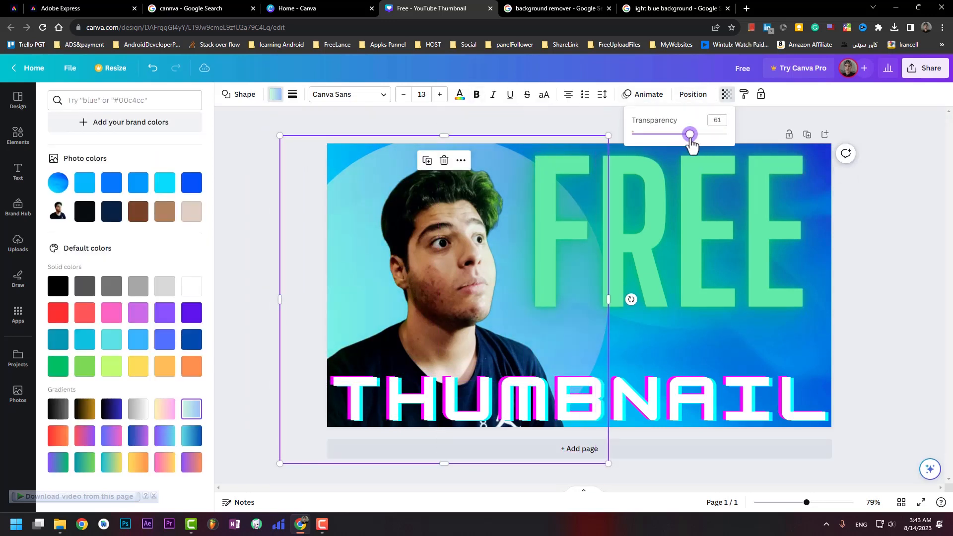
pyautogui.click(766, 149)
pyautogui.click(879, 309)
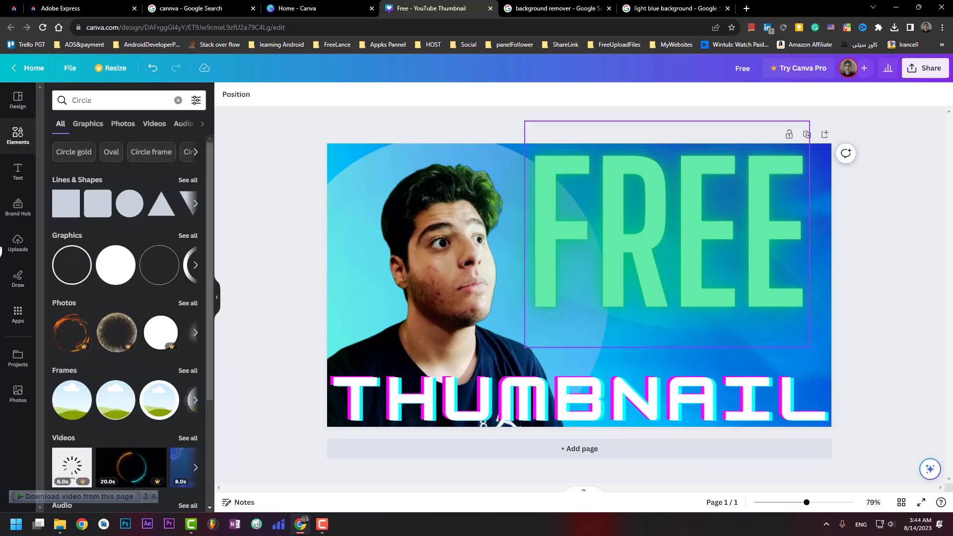
# Step: Download the finished design as a PNG and save it to the Desktop as "How to create thumbnail"
pyautogui.click(3, 252)
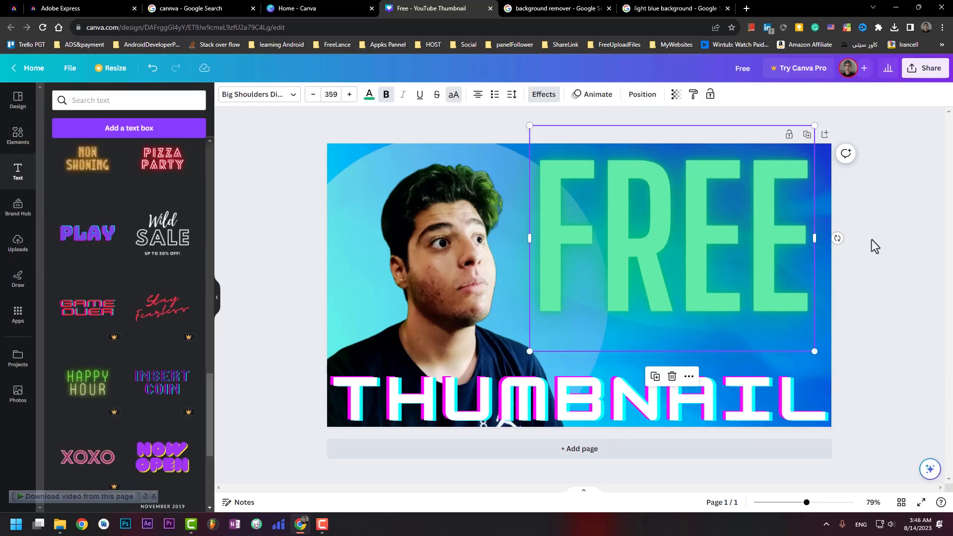
pyautogui.click(872, 240)
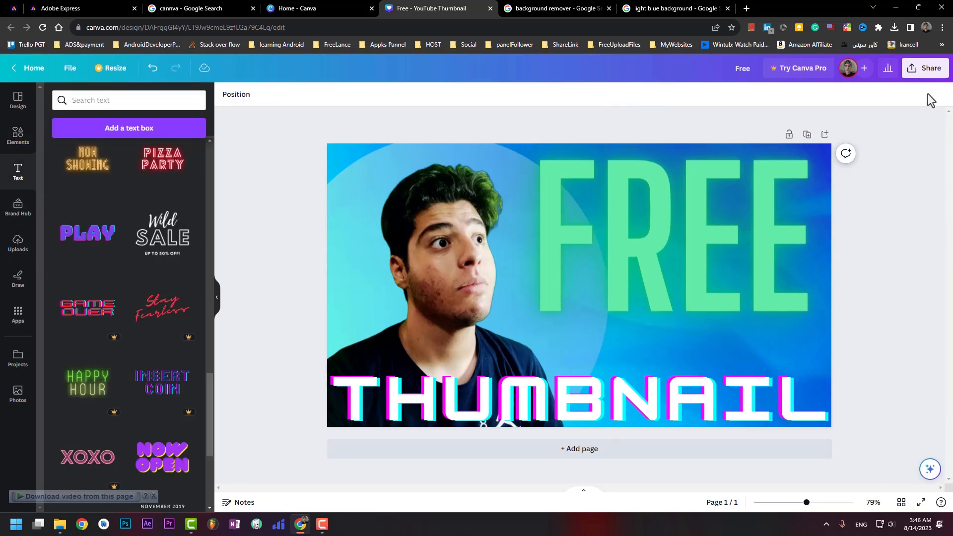
pyautogui.click(918, 75)
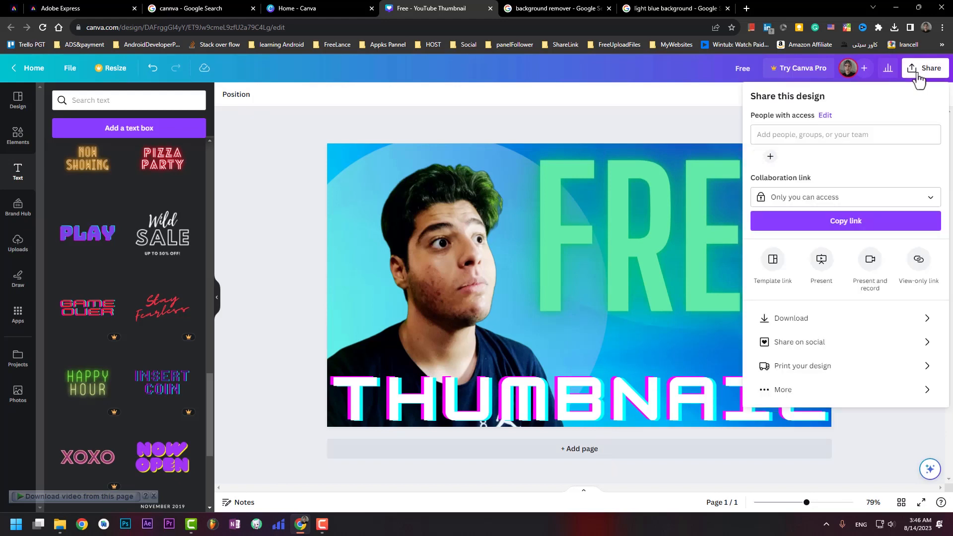
pyautogui.click(802, 324)
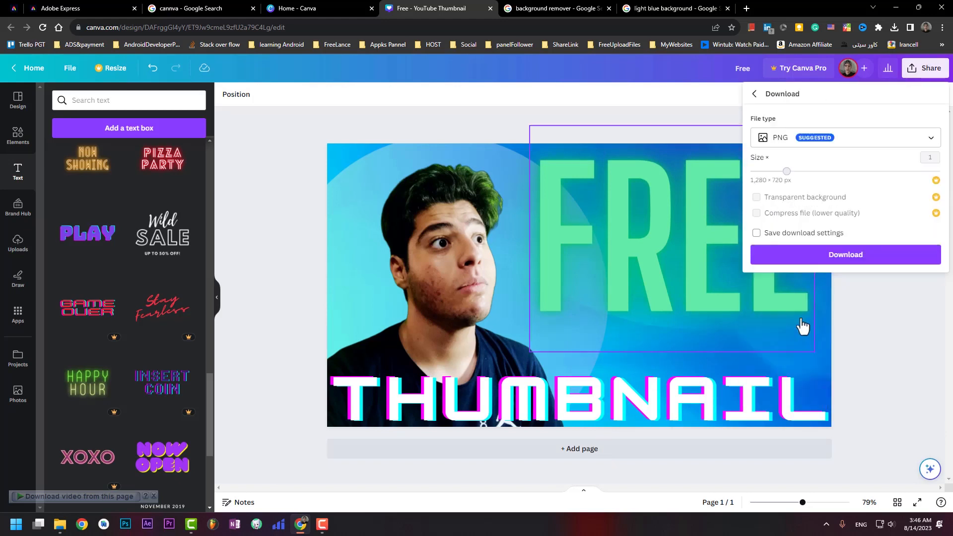
pyautogui.click(817, 263)
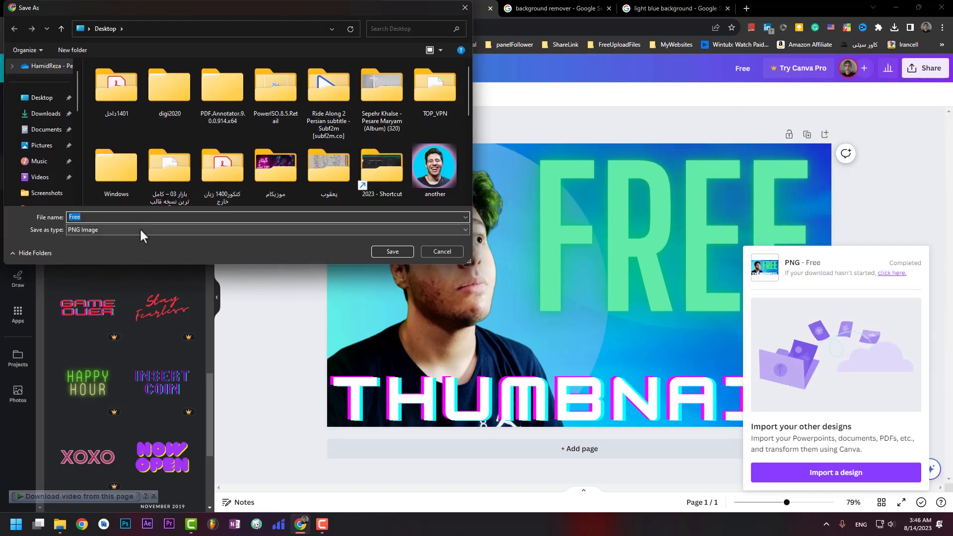
pyautogui.write('How to create thumbnail')
pyautogui.press('Return')
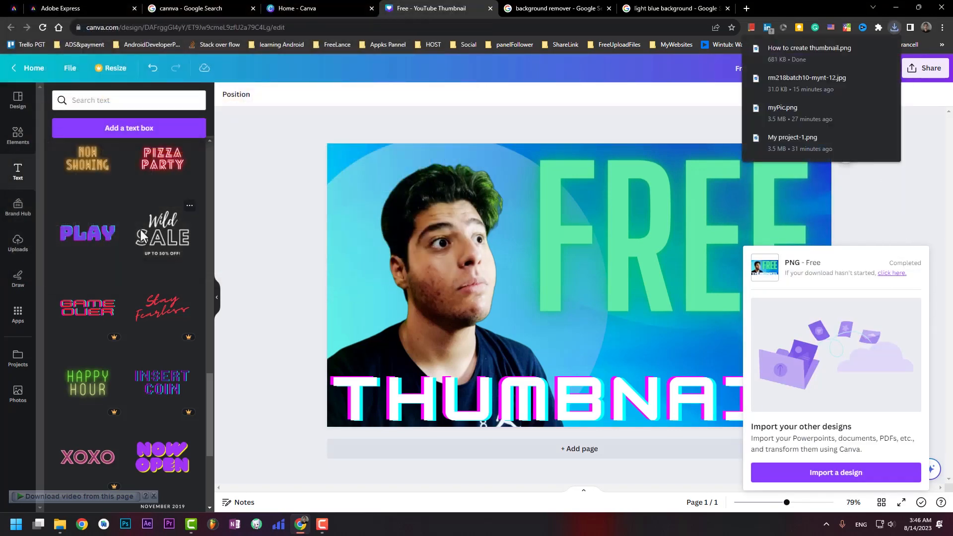
# Step: Minimize the browser and open the saved "How to create thumbnail" image from the desktop to view it
pyautogui.click(896, 7)
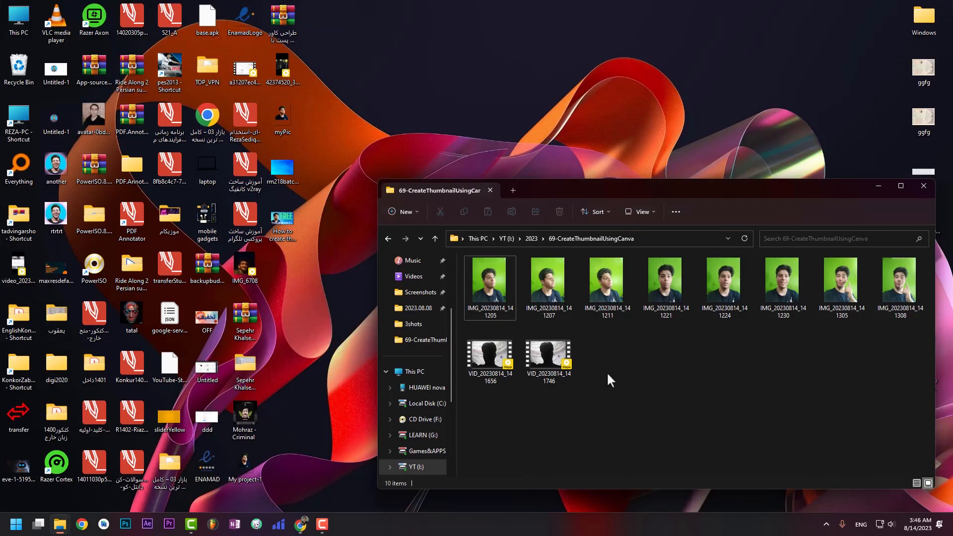
pyautogui.doubleClick(296, 216)
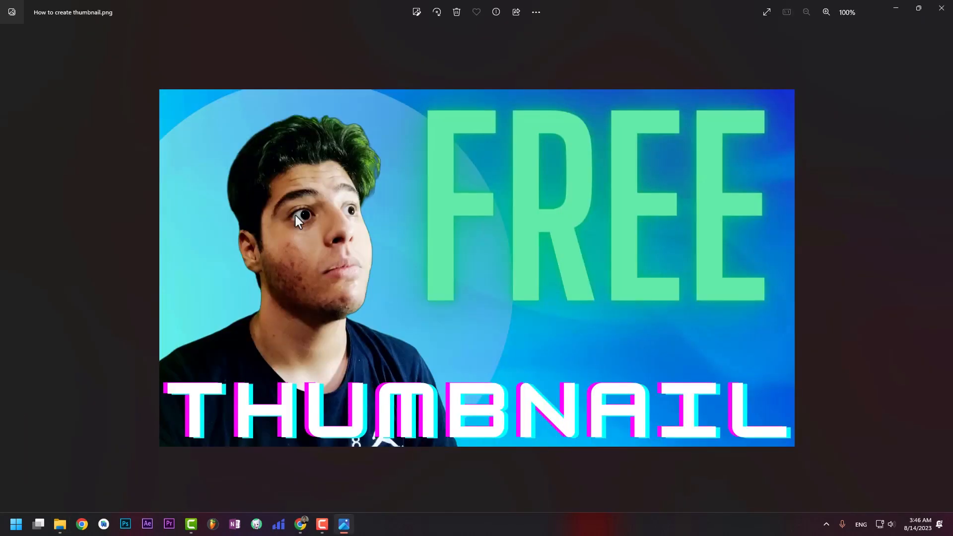